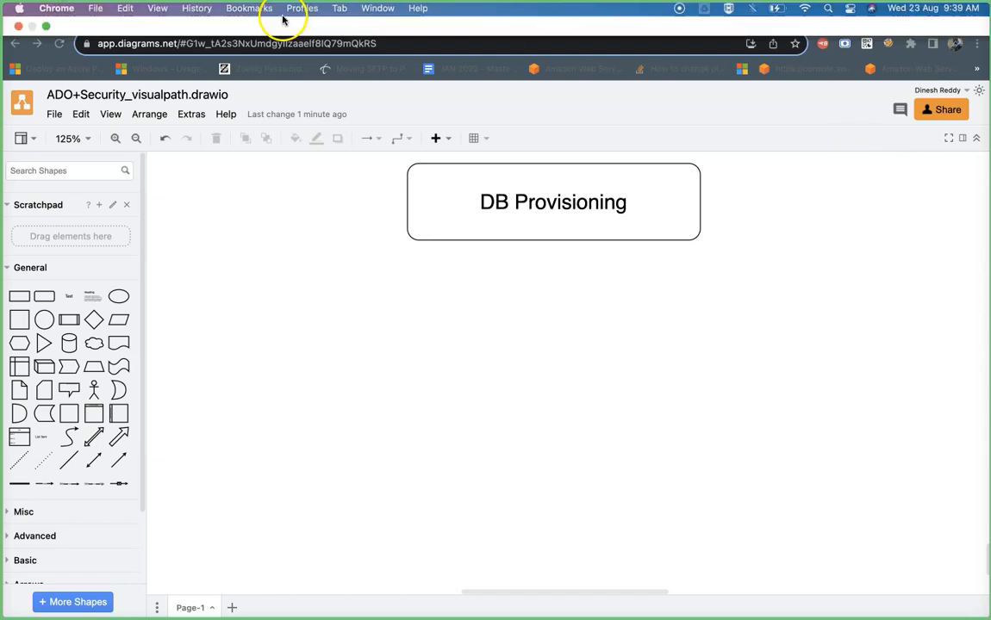
- Switch from the draw.io DB Provisioning diagram to the Azure portal home page
{"action": "left_click", "coordinate": [262, 57]}
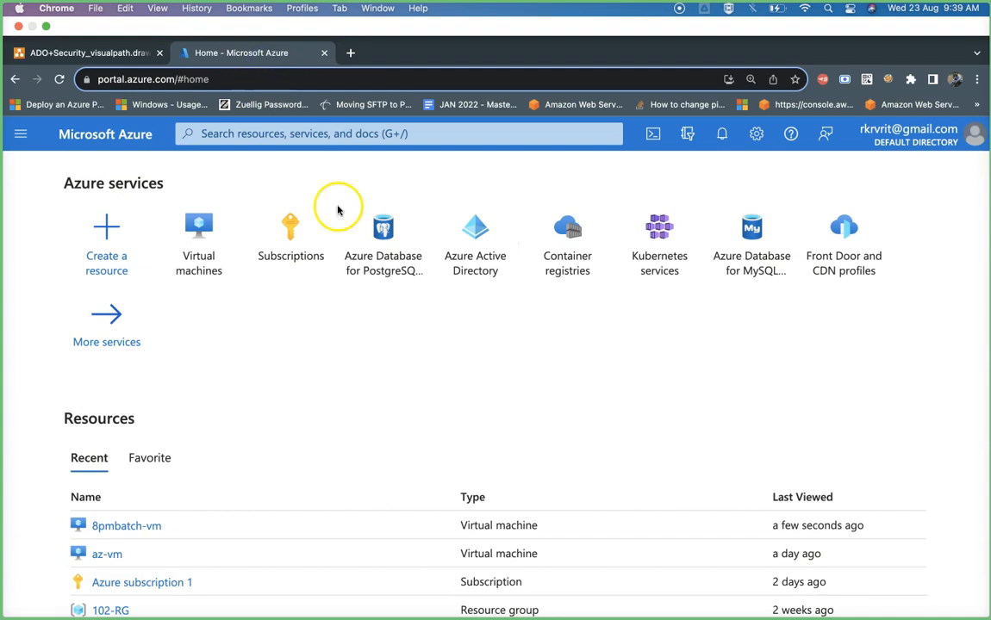
- Search the portal for 'postgre' to list PostgreSQL services, resources and Marketplace offers
{"action": "left_click", "coordinate": [316, 97]}
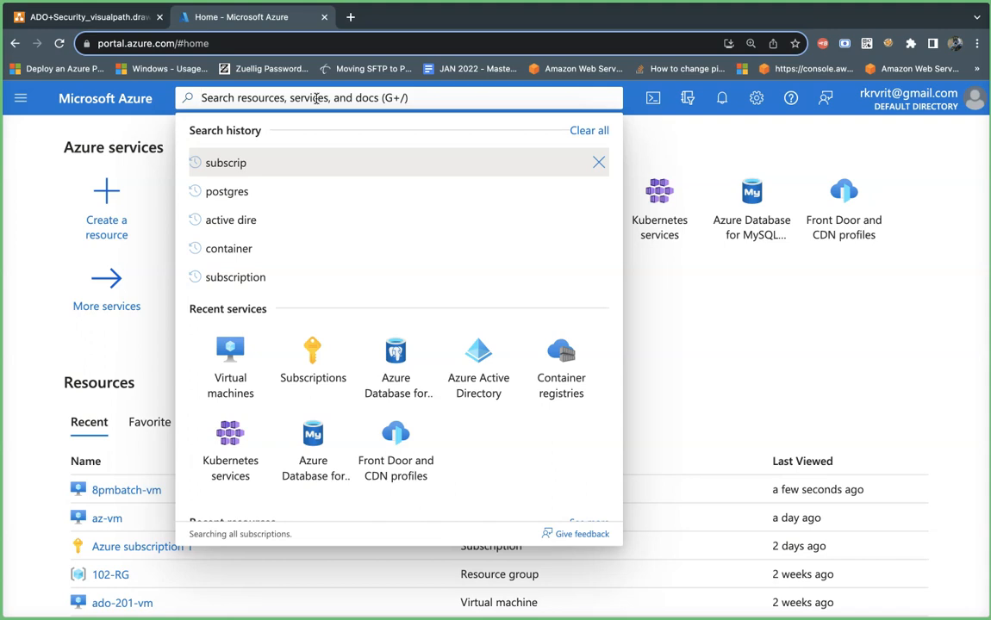
{"action": "type", "text": "postgre"}
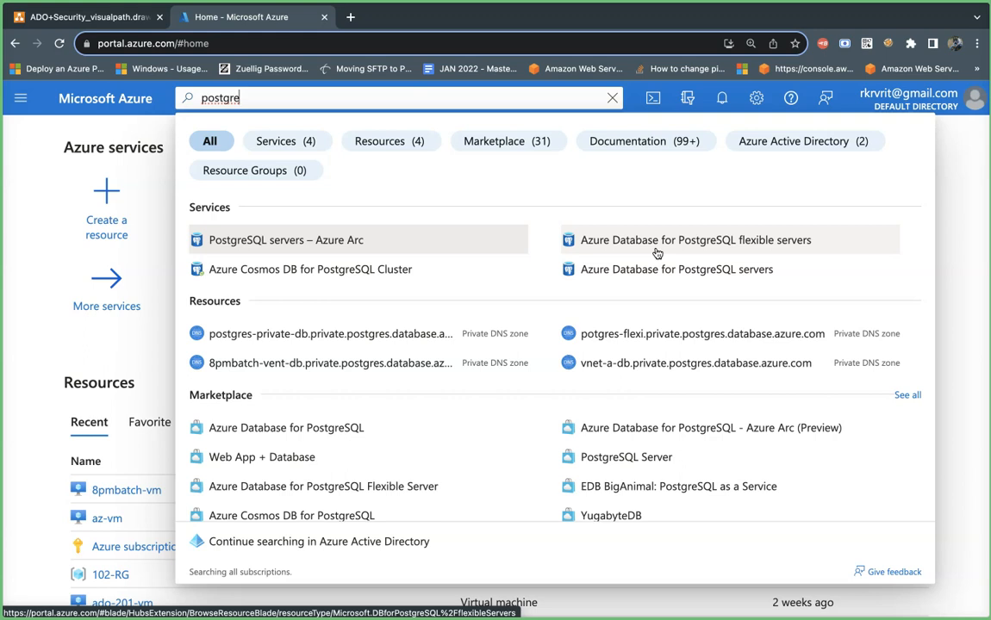
{"action": "left_click", "coordinate": [692, 273]}
- Open Azure Database for PostgreSQL flexible servers from the results, showing an empty list
{"action": "left_click", "coordinate": [703, 249]}
{"action": "left_click", "coordinate": [751, 245]}
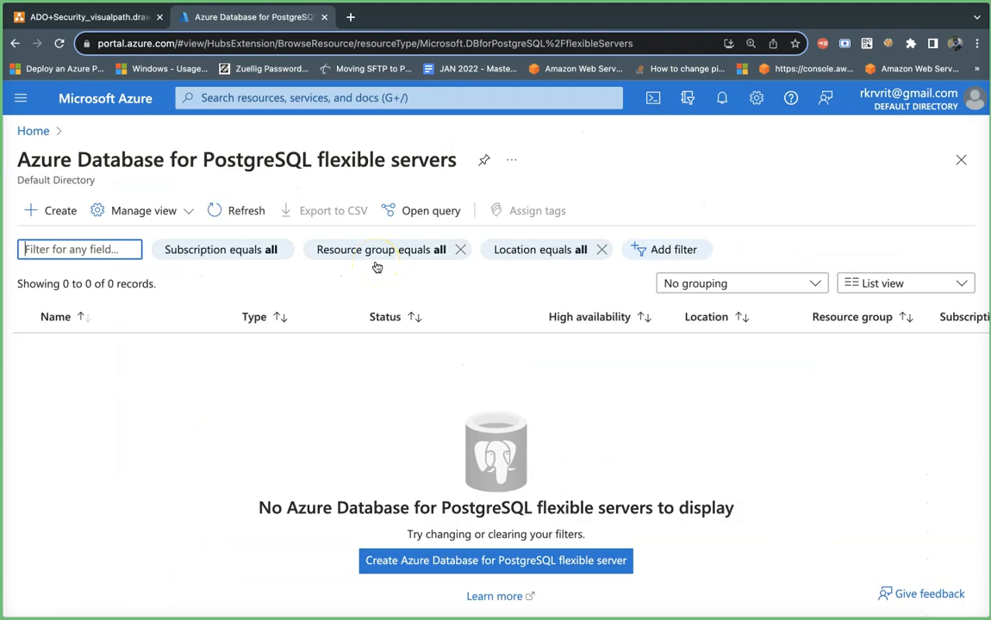
- Create a new flexible server in Azure subscription 1 and resource group AZ-RG
{"action": "left_click", "coordinate": [57, 213]}
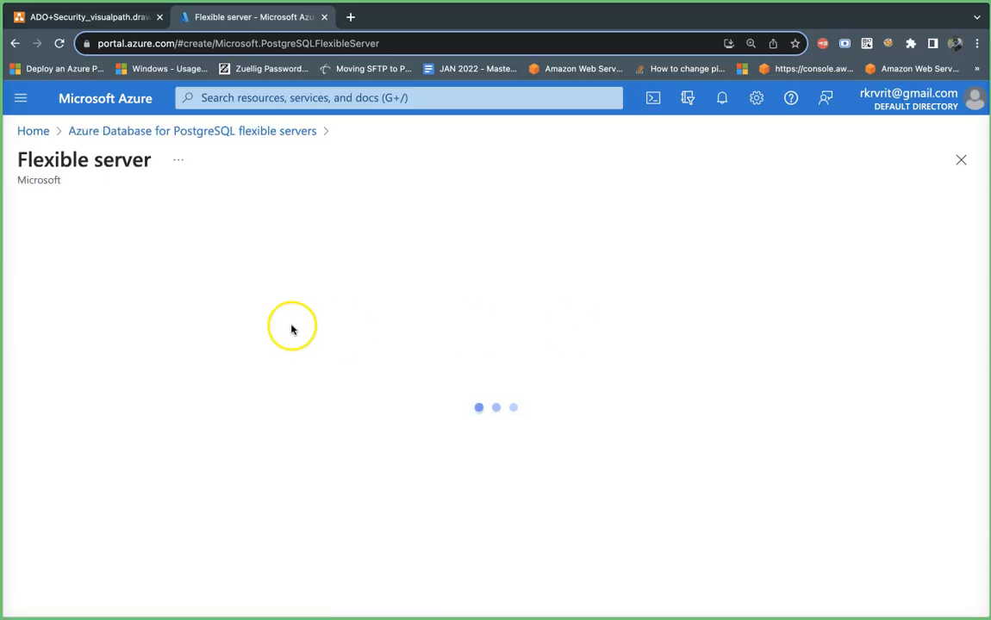
{"action": "scroll", "coordinate": [500, 311], "scroll_direction": "down", "scroll_amount": 2}
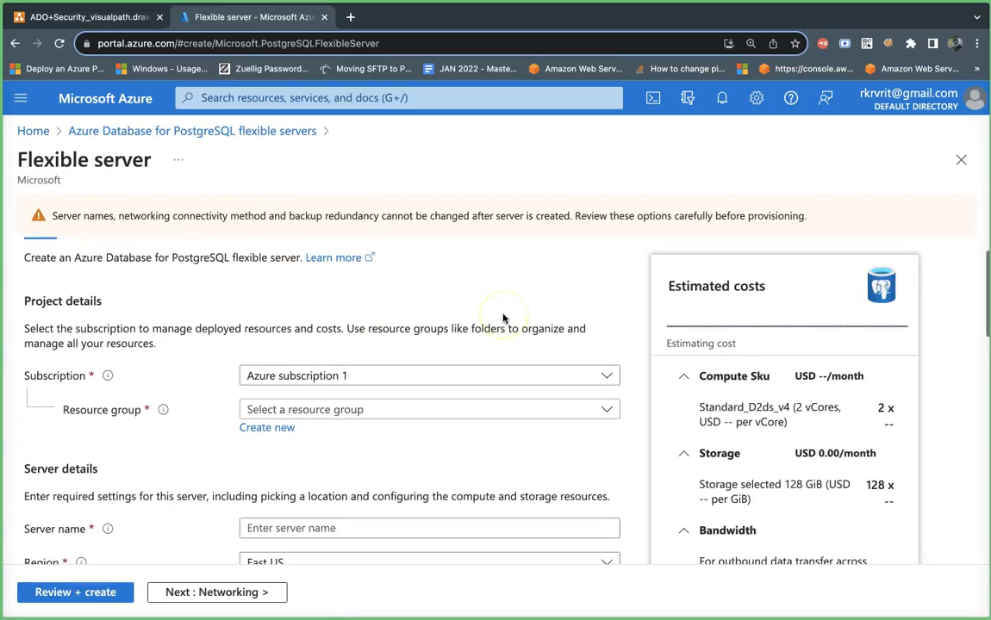
{"action": "left_click", "coordinate": [404, 376]}
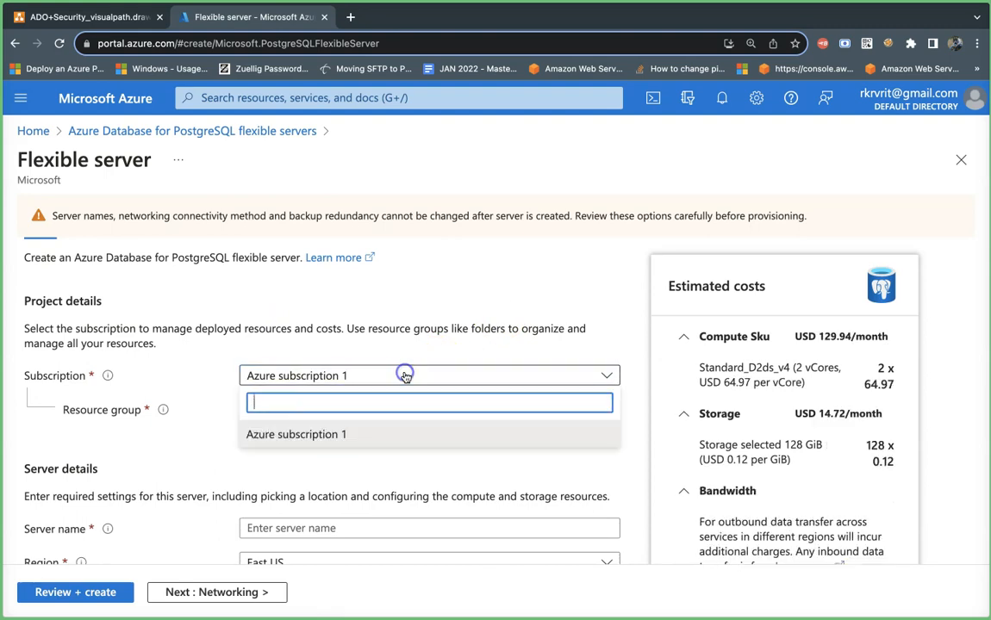
{"action": "left_click", "coordinate": [365, 437]}
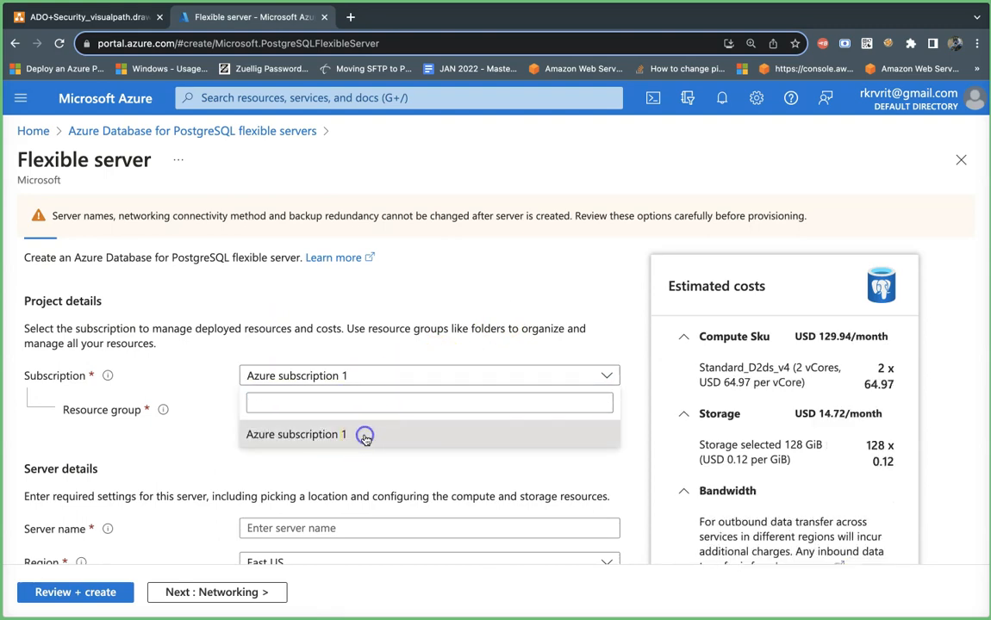
{"action": "left_click", "coordinate": [366, 410]}
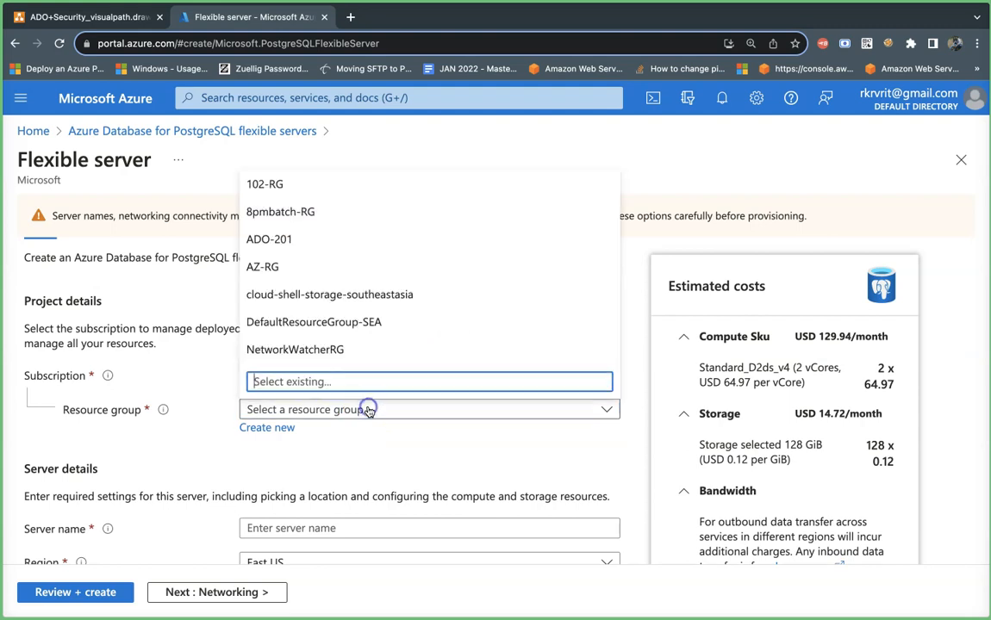
{"action": "left_click", "coordinate": [354, 266]}
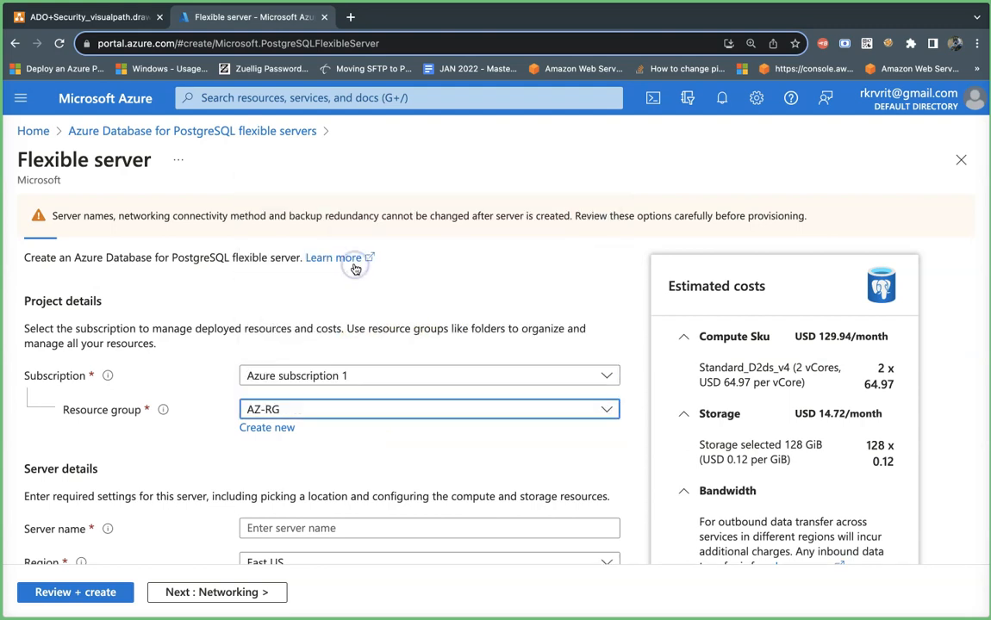
{"action": "scroll", "coordinate": [395, 442], "scroll_direction": "down", "scroll_amount": 2}
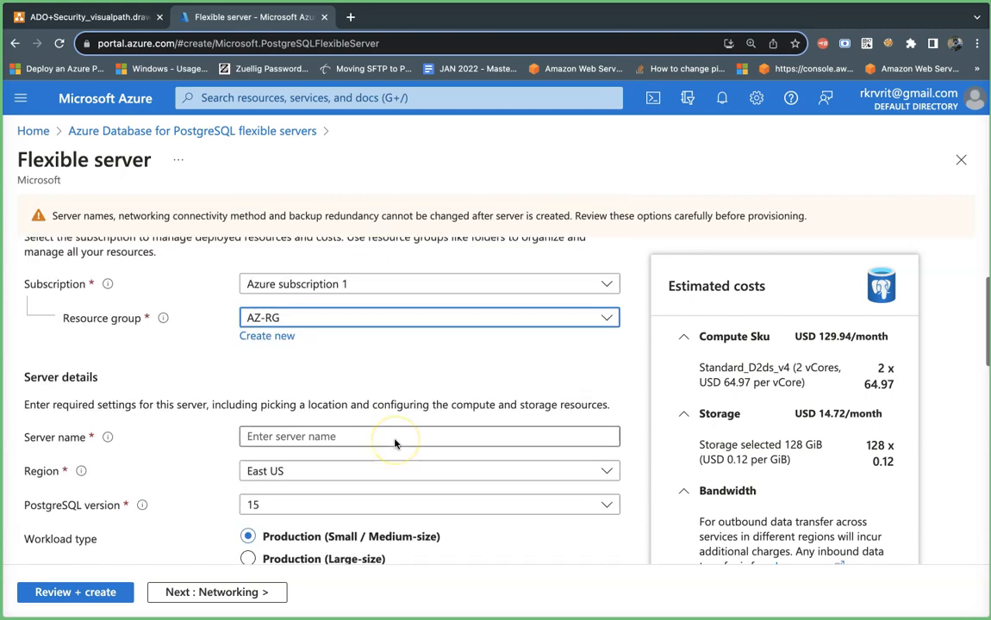
- Enter postgres-ado-az as the server name, correcting the doubled 'p'
{"action": "left_click", "coordinate": [330, 404]}
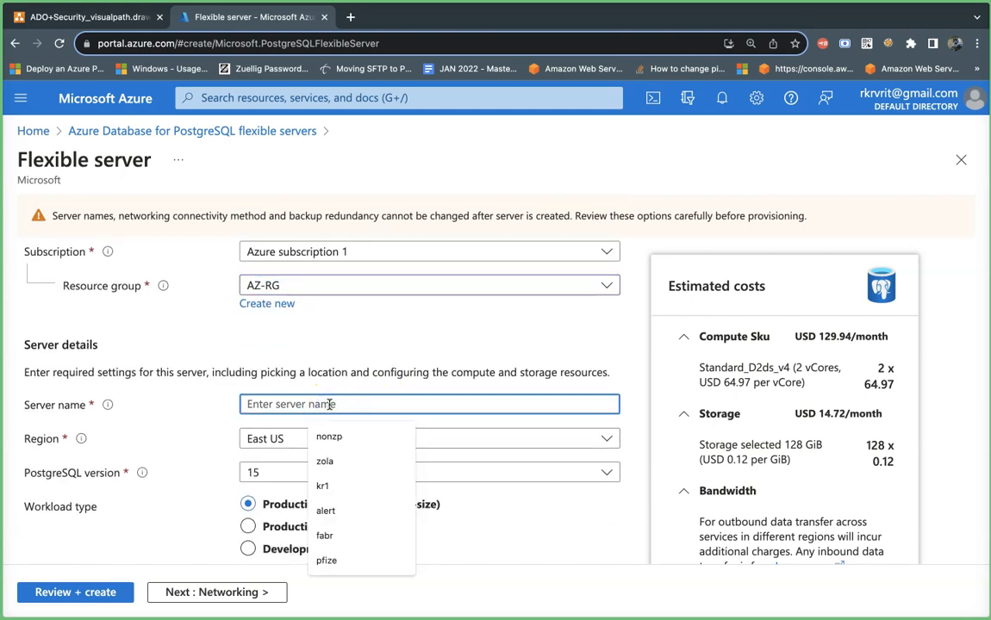
{"action": "type", "text": "pp"}
{"action": "key", "text": "BackSpace"}
{"action": "type", "text": "ostgres-"}
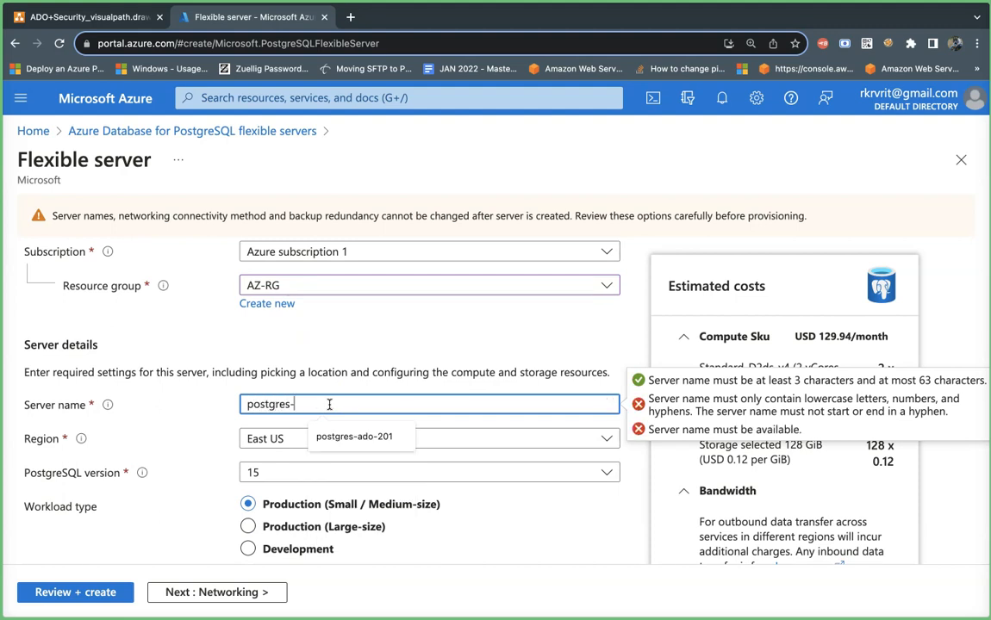
{"action": "type", "text": "ado-az"}
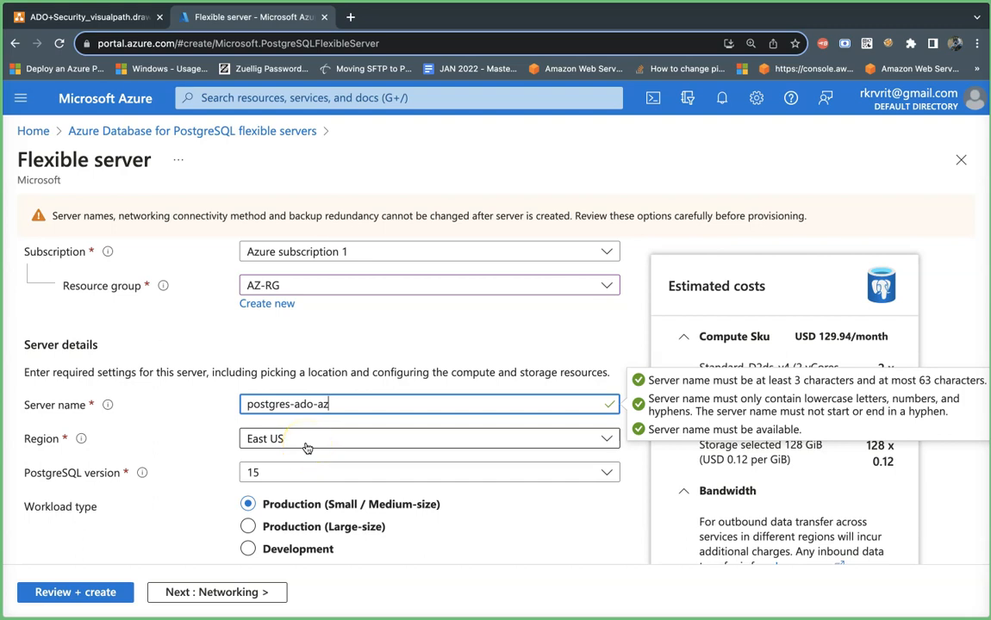
- Change the server region from East US to Southeast Asia
{"action": "left_click", "coordinate": [307, 448]}
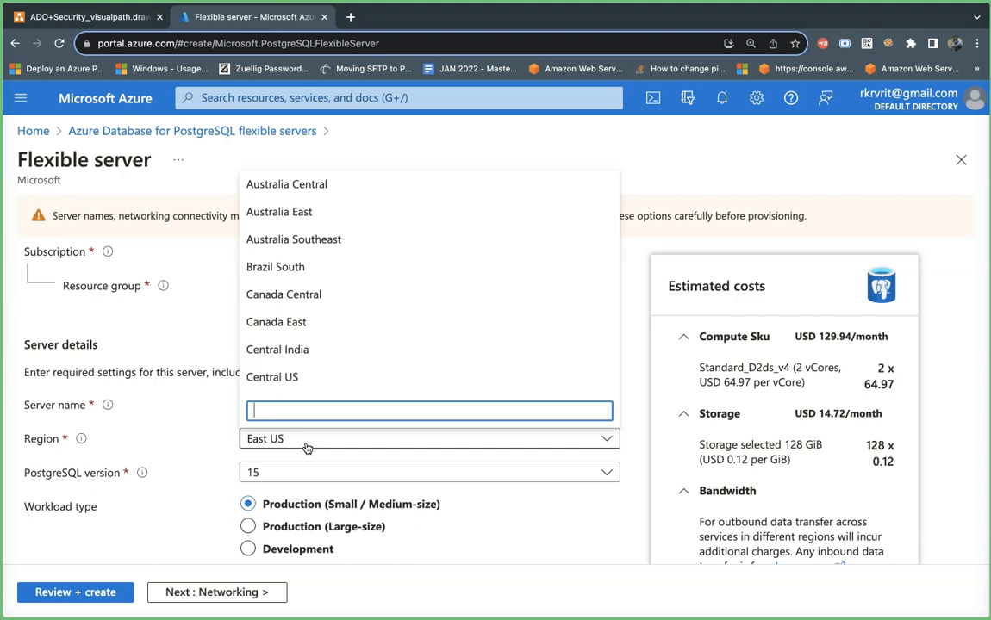
{"action": "type", "text": "south"}
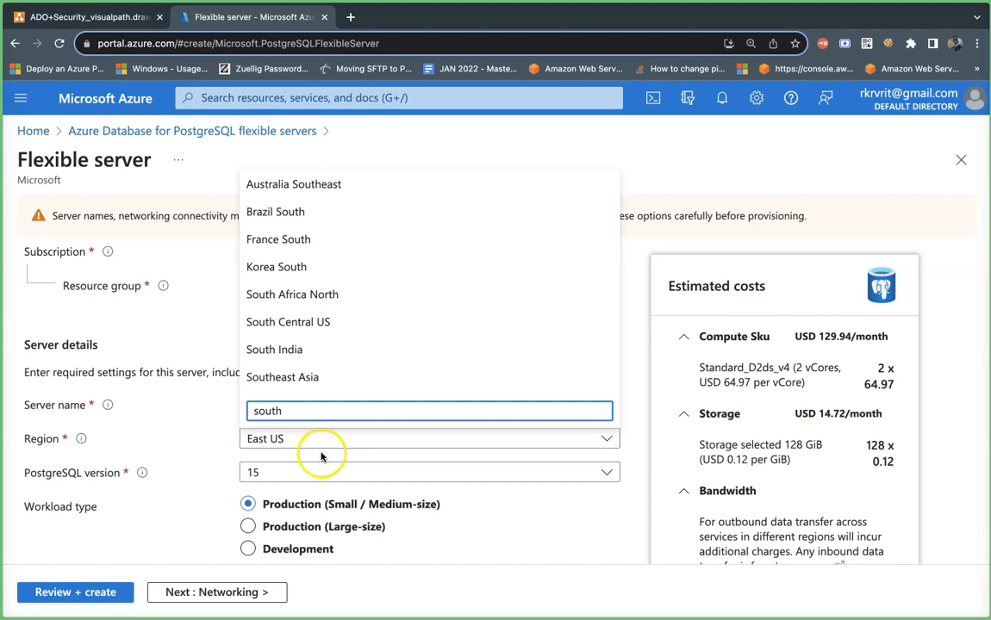
{"action": "left_click", "coordinate": [328, 376]}
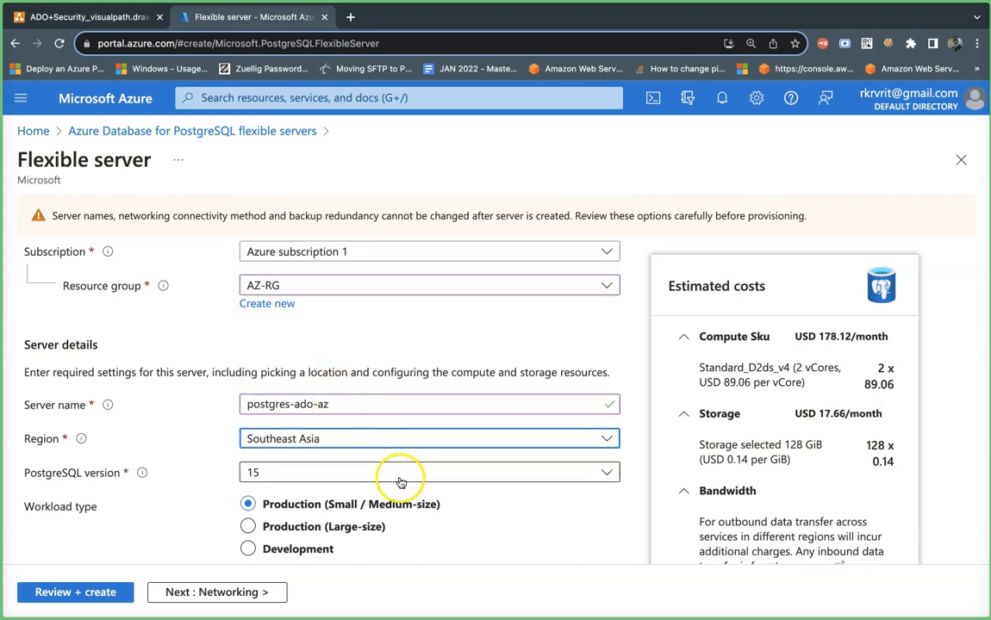
{"action": "scroll", "coordinate": [396, 484], "scroll_direction": "down", "scroll_amount": 3}
- Keep PostgreSQL version 15 for the new server
{"action": "left_click", "coordinate": [453, 387]}
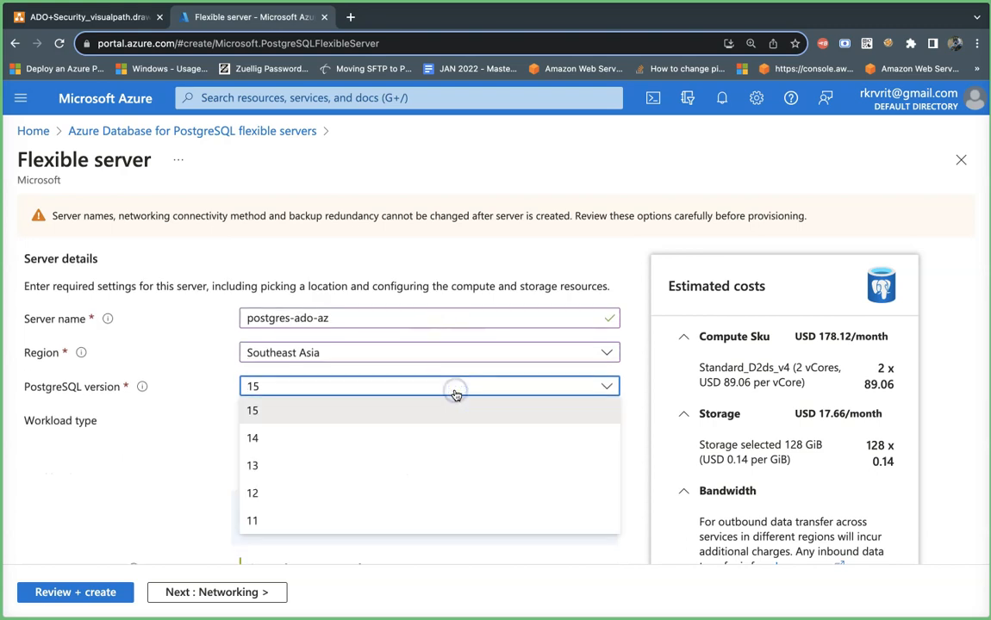
{"action": "left_click", "coordinate": [420, 414]}
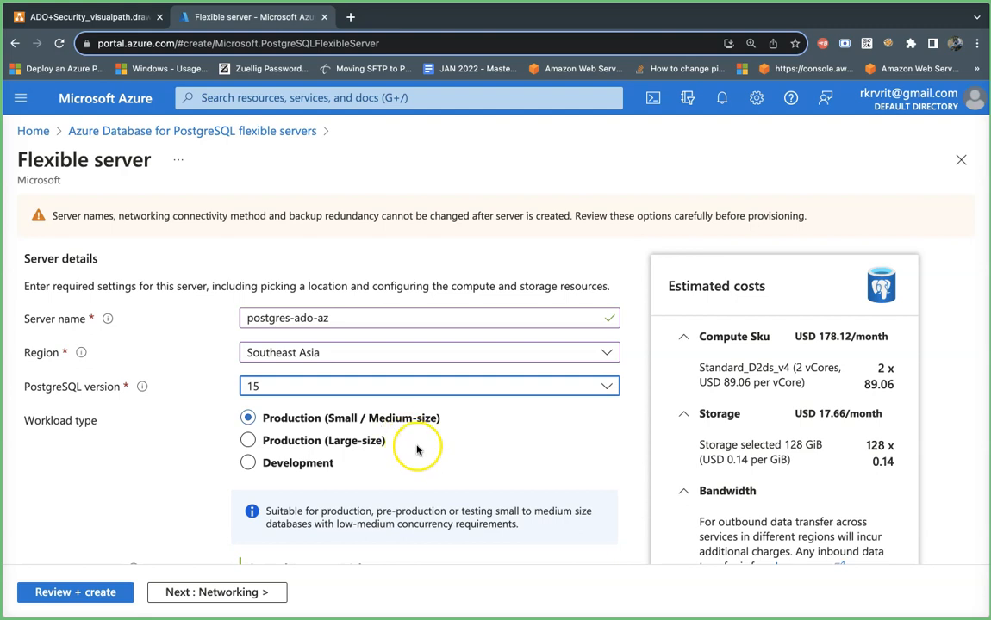
{"action": "scroll", "coordinate": [426, 453], "scroll_direction": "down", "scroll_amount": 2}
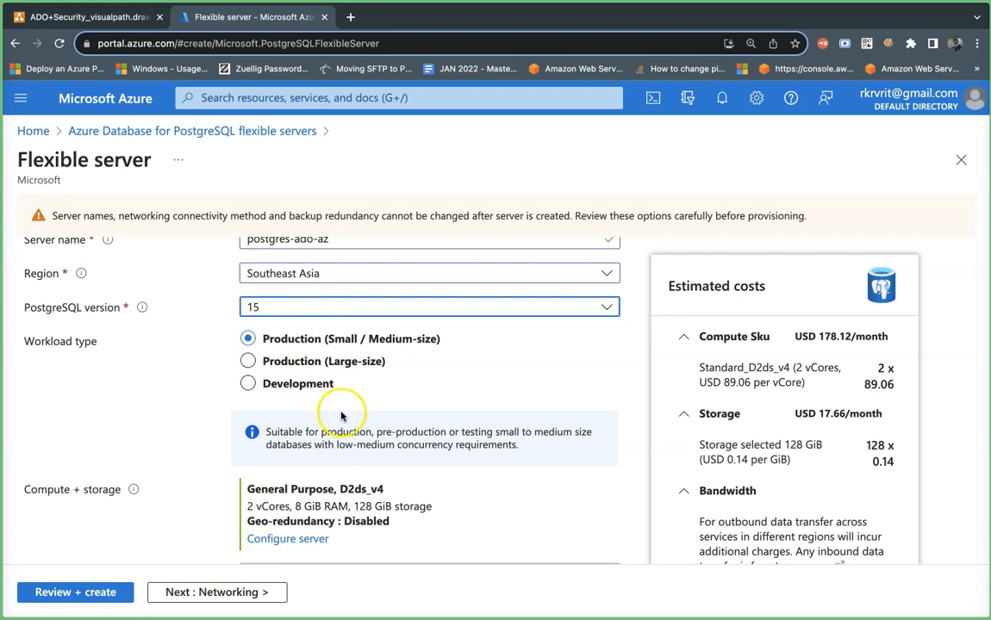
{"action": "scroll", "coordinate": [341, 414], "scroll_direction": "down", "scroll_amount": 1}
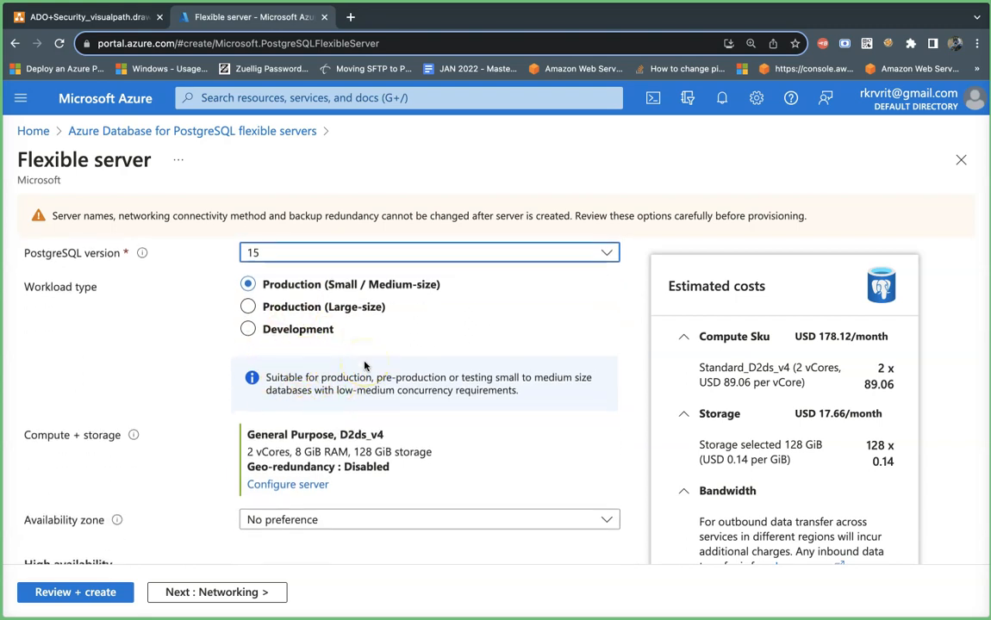
- Compare the workload types and settle on Development (Burstable B1ms, 32 GiB storage)
{"action": "left_click", "coordinate": [328, 335]}
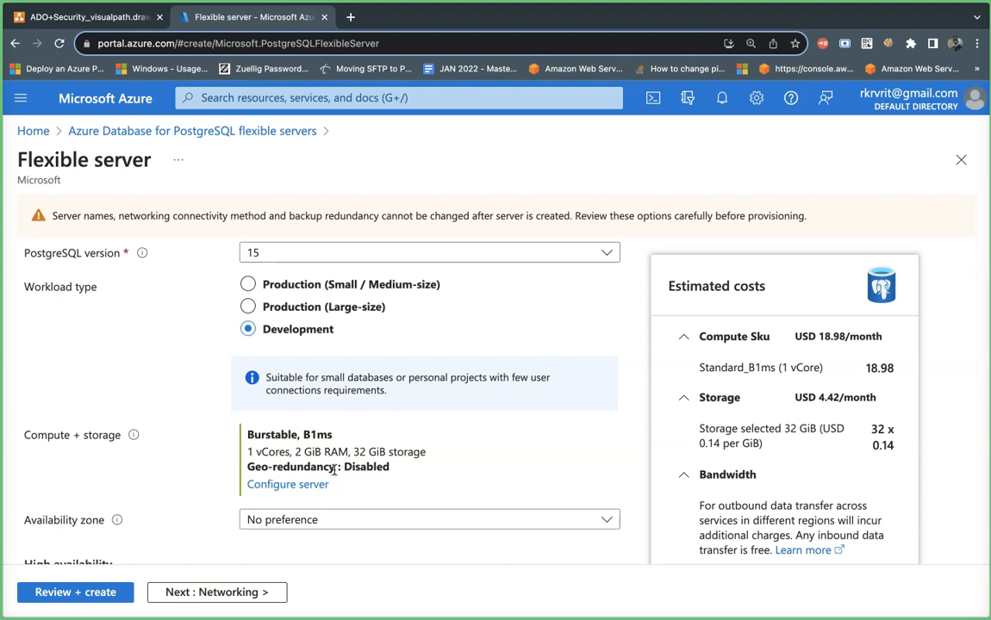
{"action": "left_click", "coordinate": [247, 284]}
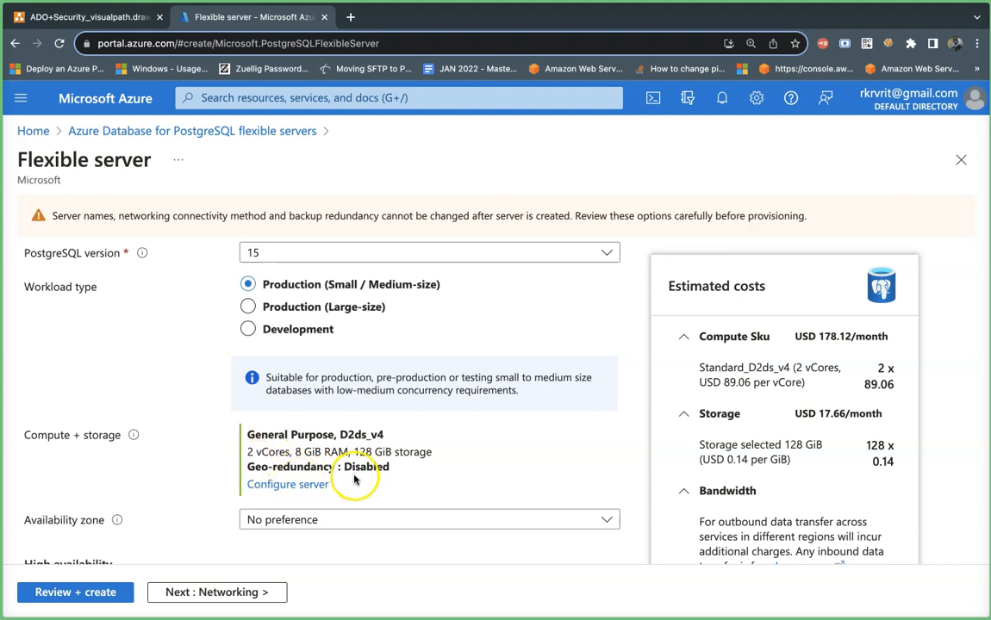
{"action": "left_click", "coordinate": [249, 306]}
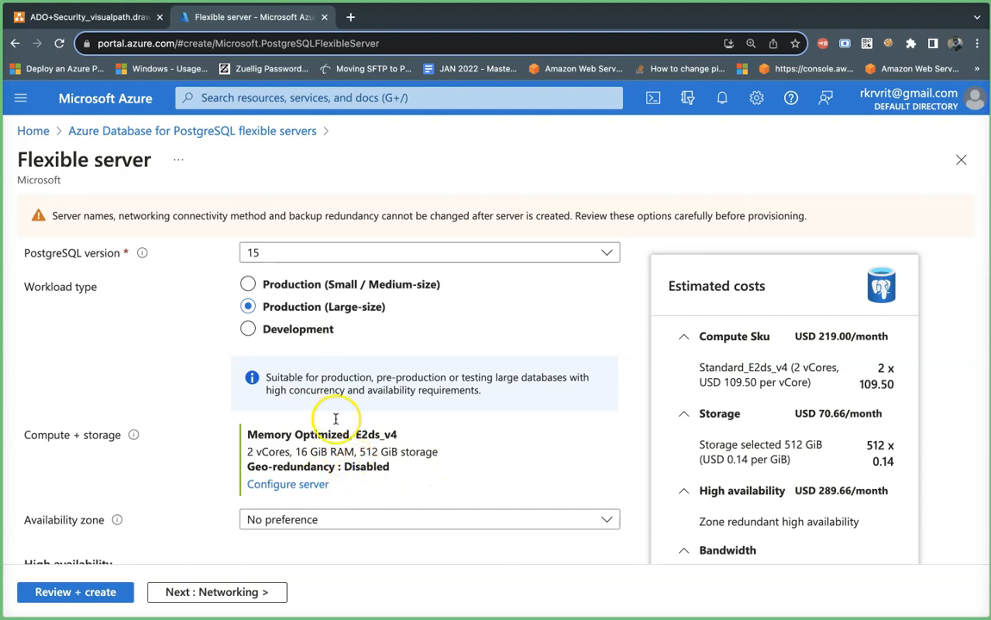
{"action": "left_click", "coordinate": [297, 331]}
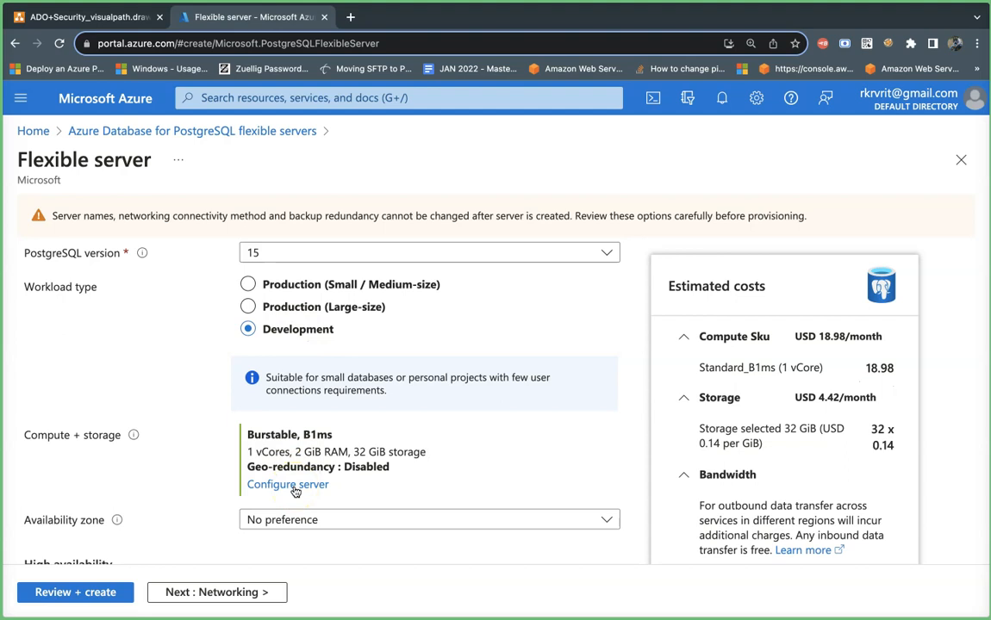
- Open Configure server to review Burstable Standard_B1ms with 32 GiB storage at USD 23.40/month
{"action": "left_click", "coordinate": [293, 487]}
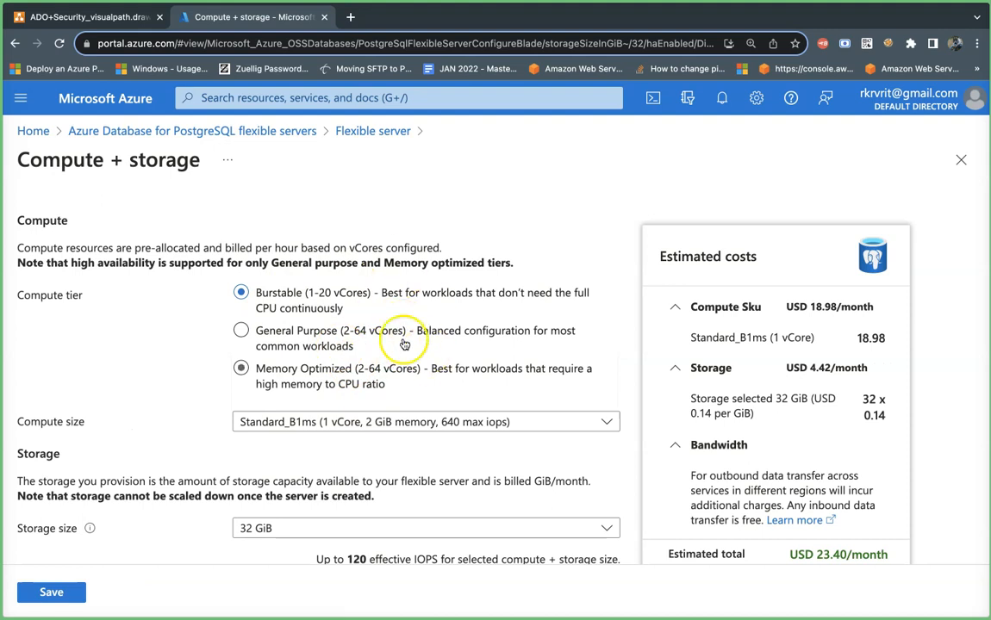
{"action": "scroll", "coordinate": [409, 431], "scroll_direction": "down", "scroll_amount": 1}
{"action": "scroll", "coordinate": [409, 415], "scroll_direction": "down", "scroll_amount": 1}
{"action": "scroll", "coordinate": [409, 415], "scroll_direction": "up", "scroll_amount": 1}
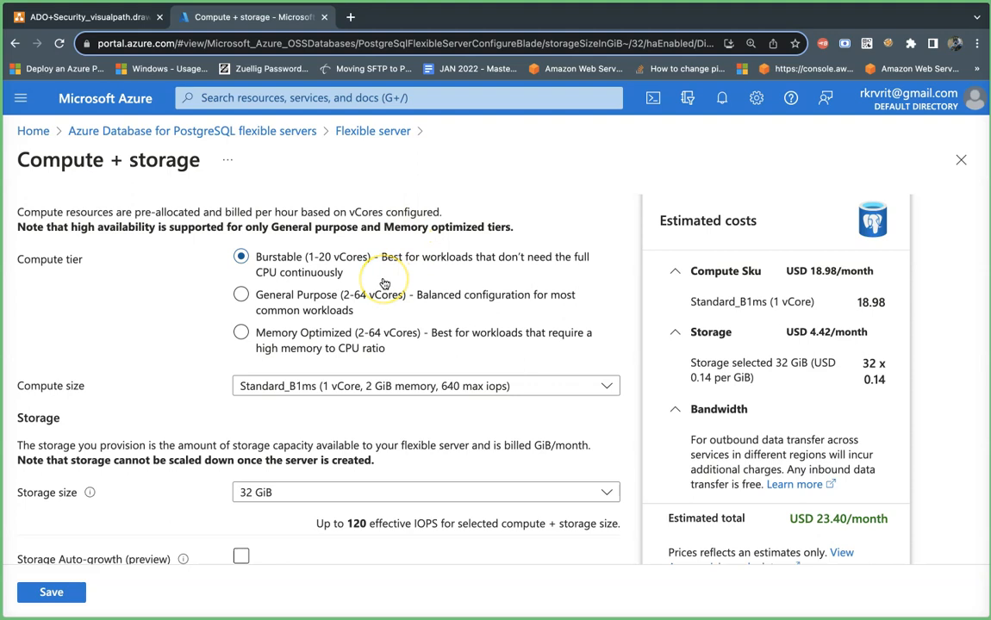
- Switch the compute tier to General Purpose, giving Standard_D2s_v3 at USD 175.97/month
{"action": "left_click", "coordinate": [362, 301]}
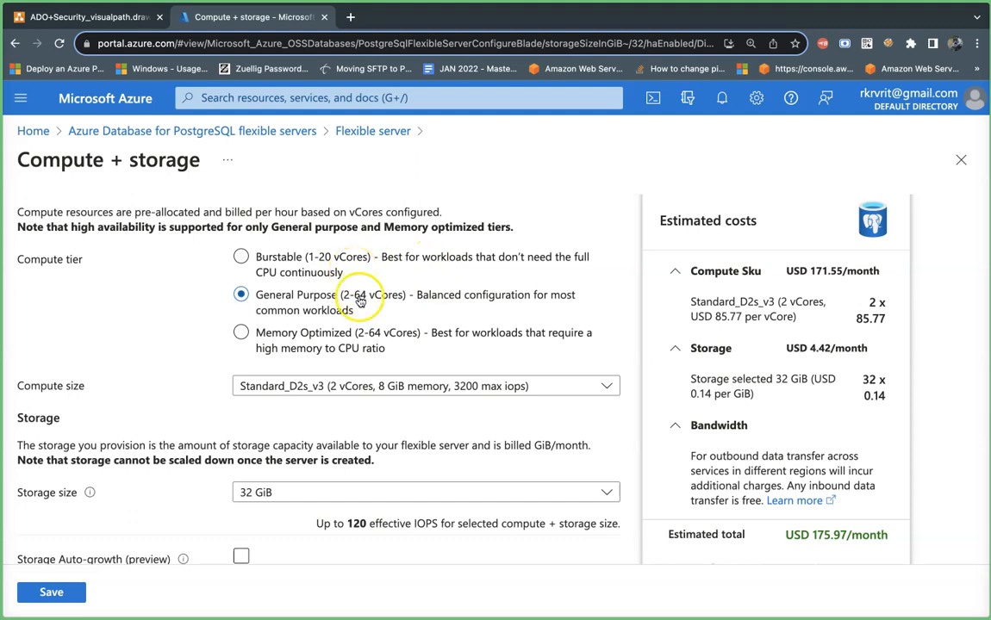
{"action": "scroll", "coordinate": [338, 414], "scroll_direction": "down", "scroll_amount": 1}
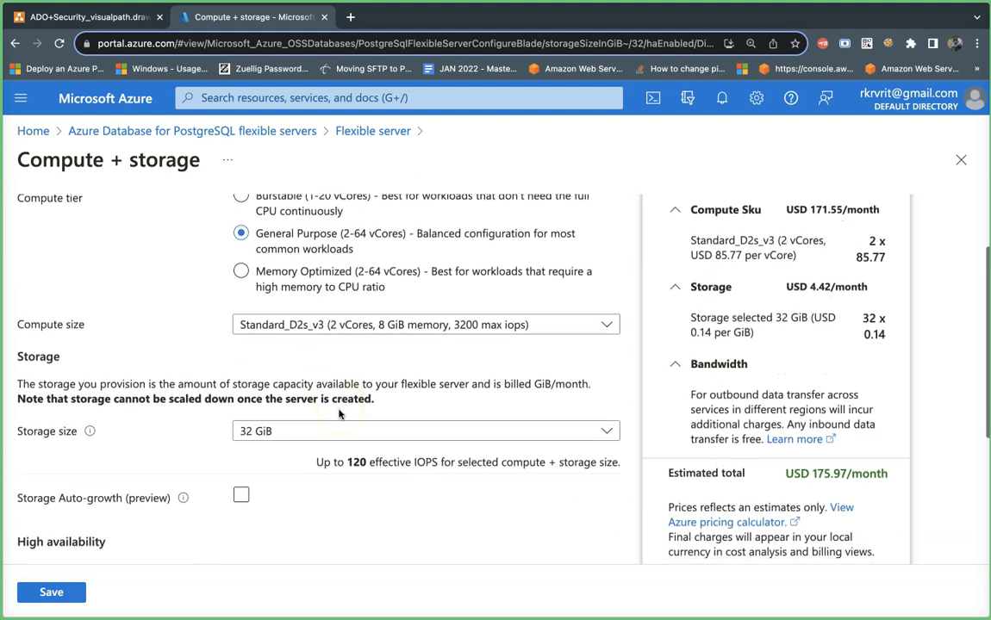
{"action": "left_click", "coordinate": [494, 331]}
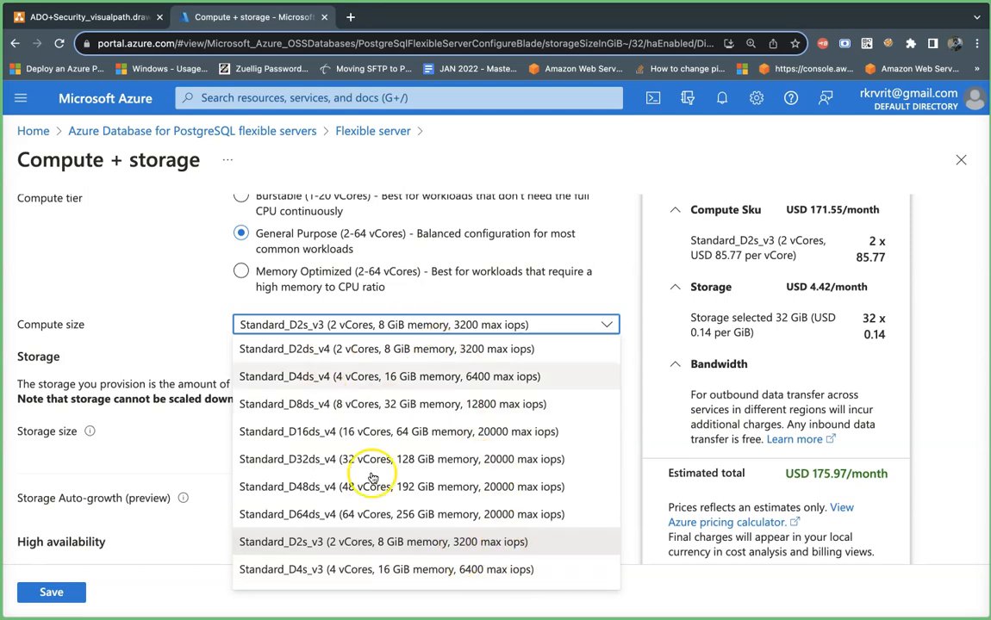
- Choose Standard_D2ds_v4 (2 vCores, 8 GiB) as the compute size, estimated USD 182.54/month
{"action": "left_click", "coordinate": [295, 349]}
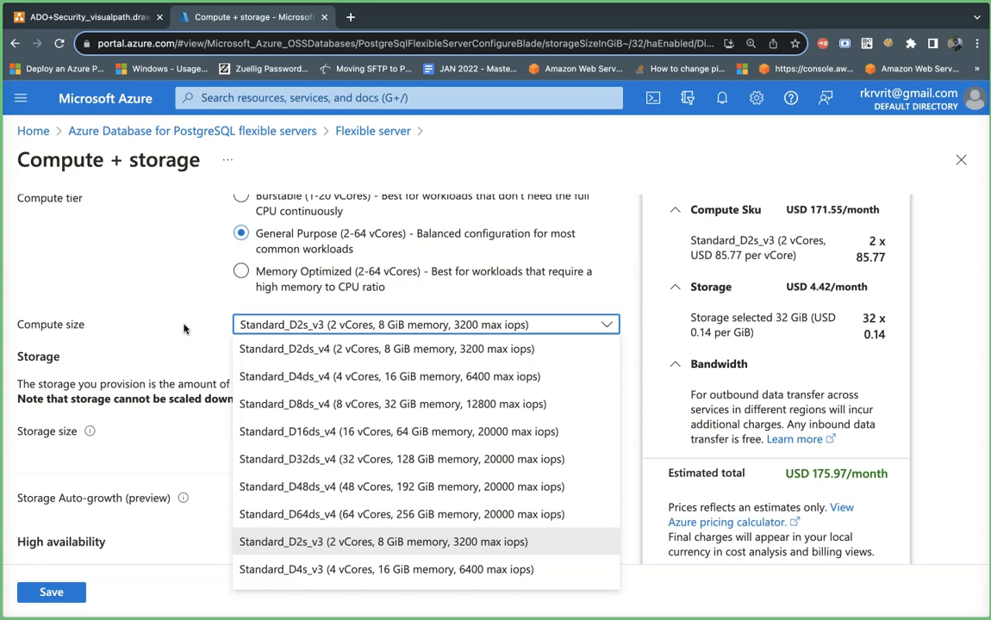
{"action": "left_click", "coordinate": [328, 353]}
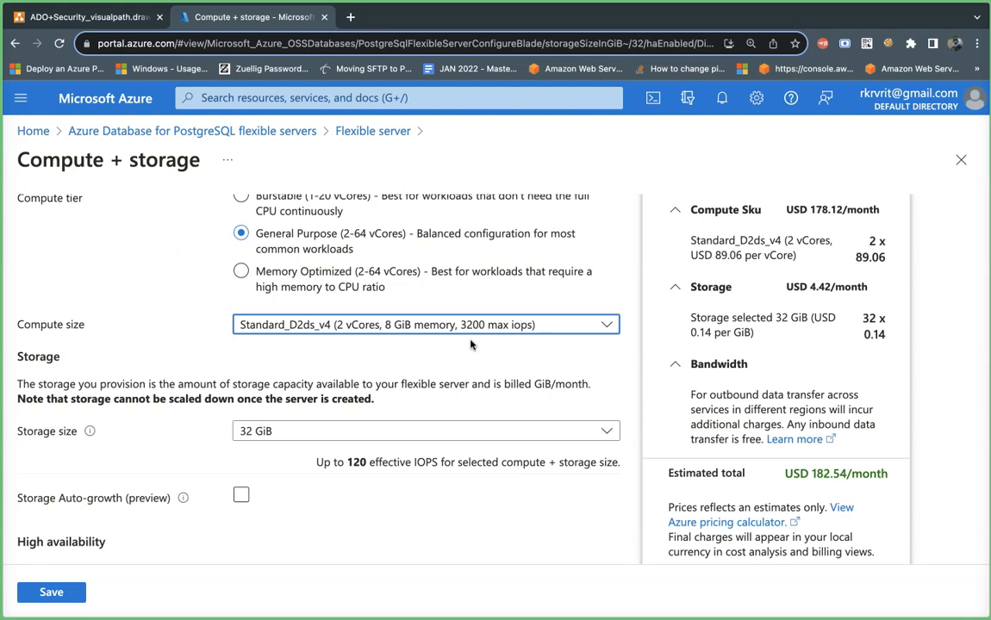
{"action": "left_click", "coordinate": [398, 328]}
{"action": "left_click", "coordinate": [399, 326]}
{"action": "left_click", "coordinate": [389, 376]}
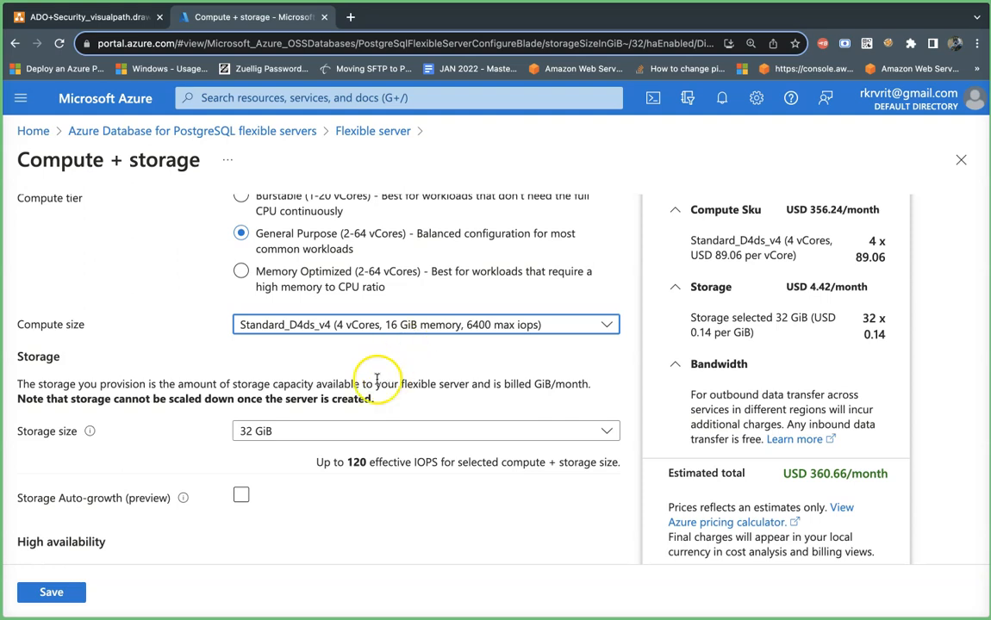
{"action": "left_click", "coordinate": [423, 443]}
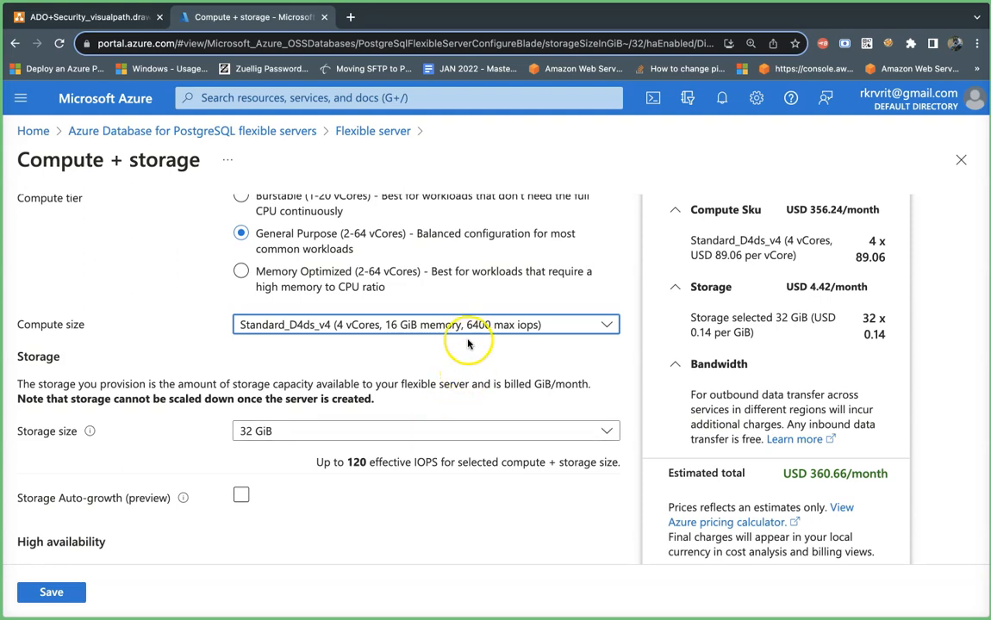
{"action": "left_click", "coordinate": [421, 323]}
{"action": "left_click", "coordinate": [387, 348]}
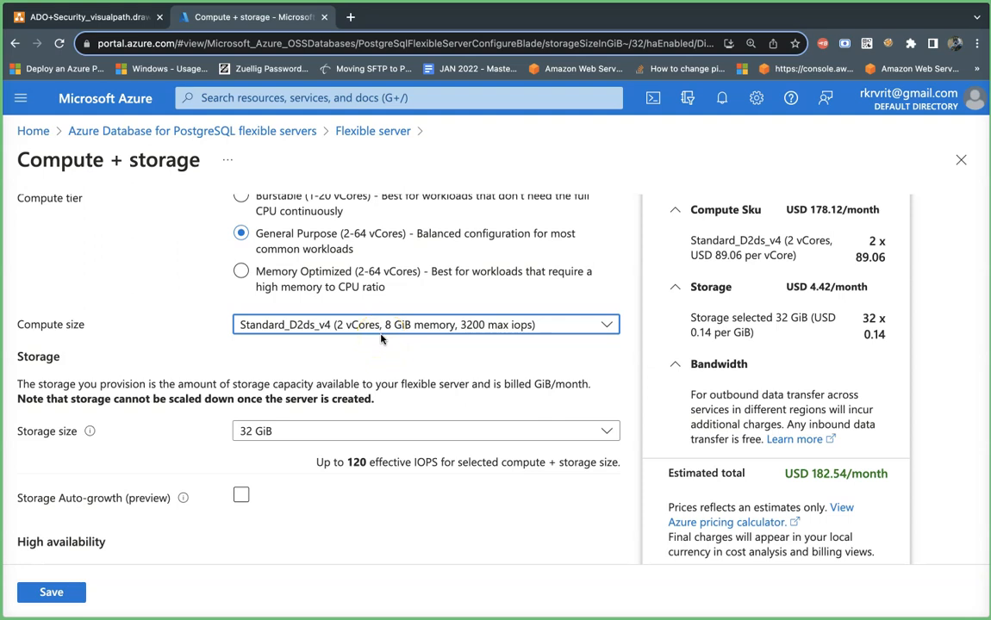
{"action": "scroll", "coordinate": [380, 358], "scroll_direction": "down", "scroll_amount": 2}
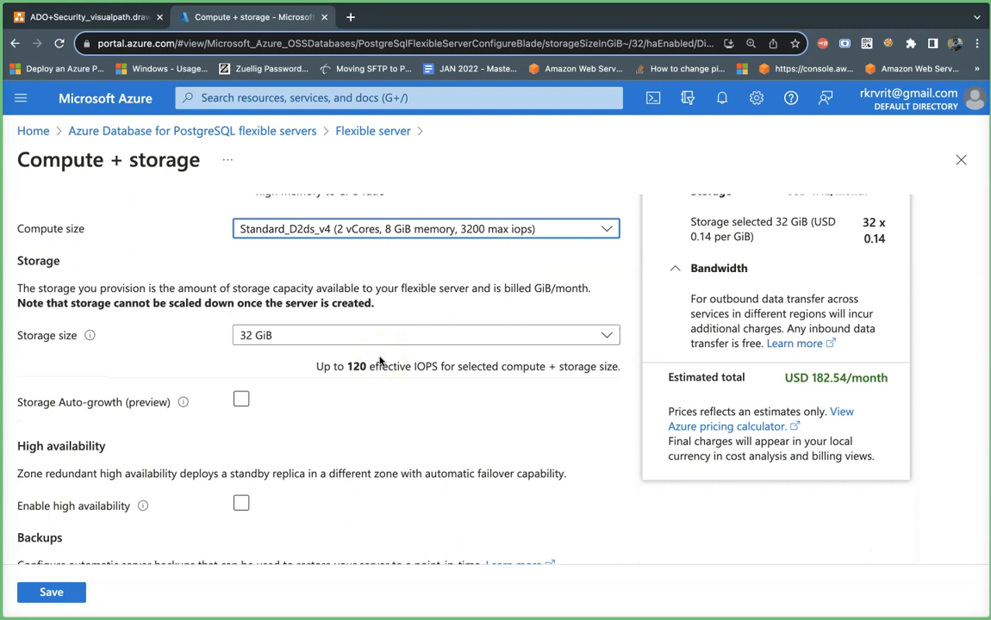
- Choose 1 TiB storage (3200 IOPS, USD 319.43/month) and collapse the Compute Sku and Storage cost sections
{"action": "left_click", "coordinate": [392, 335]}
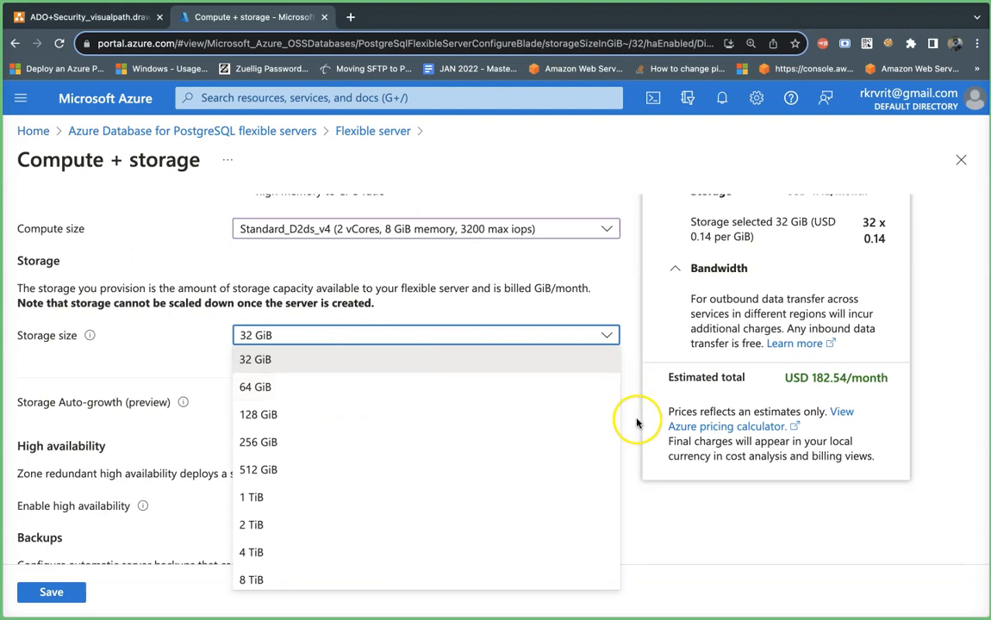
{"action": "scroll", "coordinate": [638, 422], "scroll_direction": "up", "scroll_amount": 3}
{"action": "scroll", "coordinate": [638, 422], "scroll_direction": "up", "scroll_amount": 3}
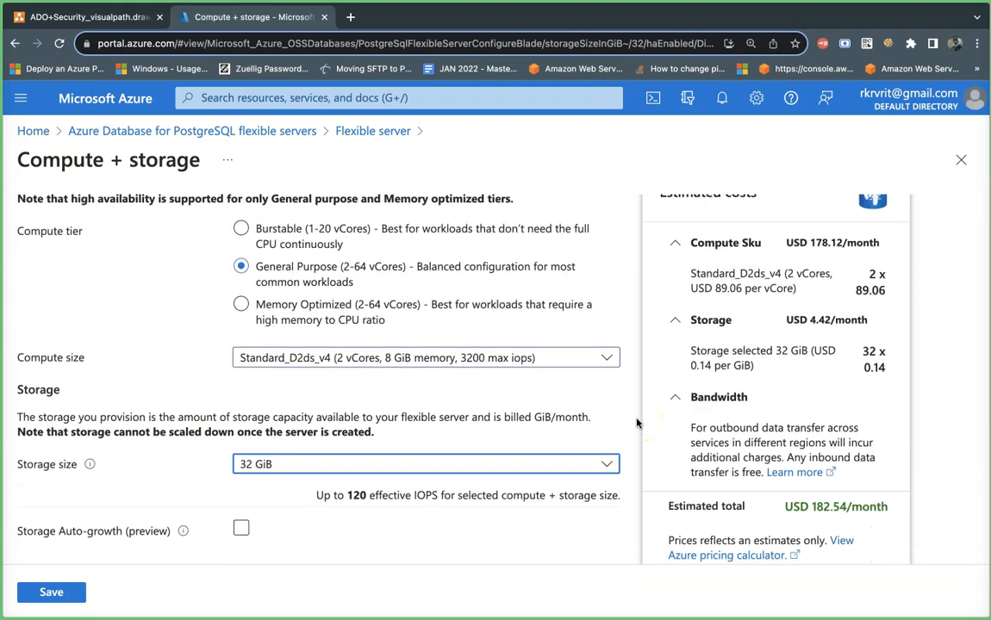
{"action": "scroll", "coordinate": [638, 422], "scroll_direction": "down", "scroll_amount": 1}
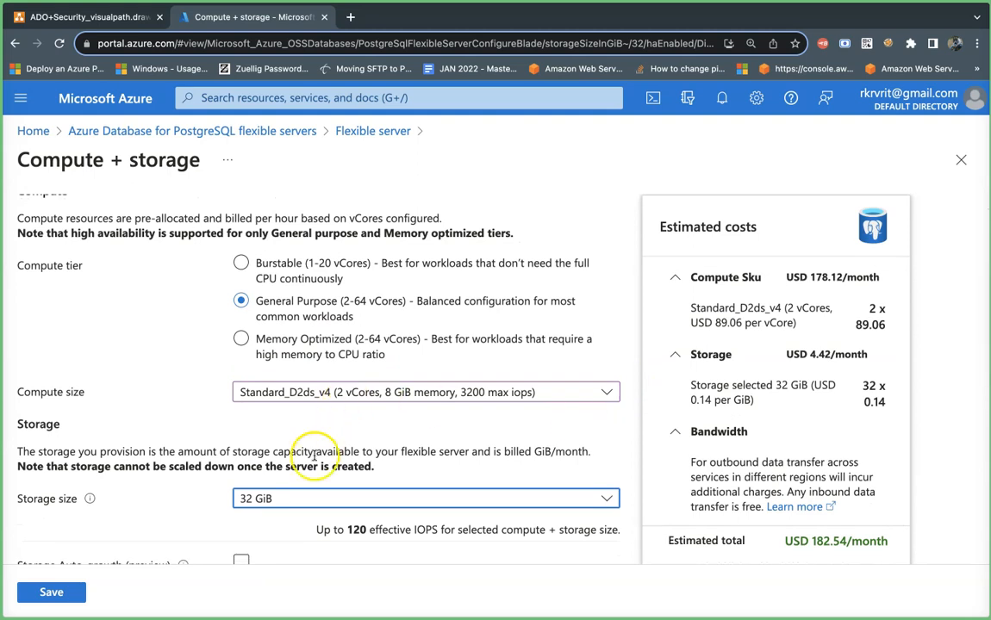
{"action": "left_click", "coordinate": [295, 498]}
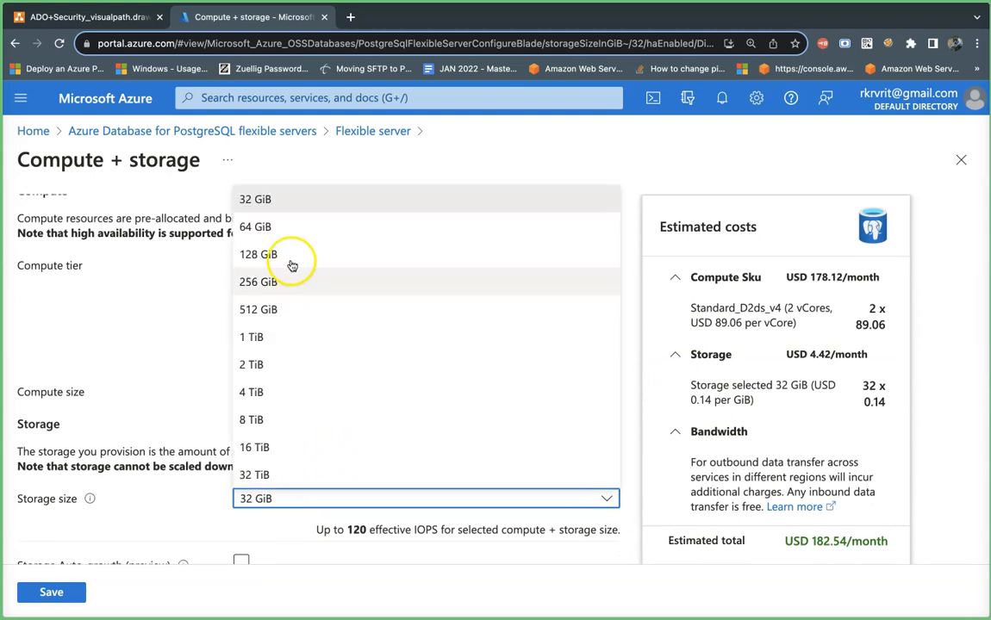
{"action": "left_click", "coordinate": [273, 335]}
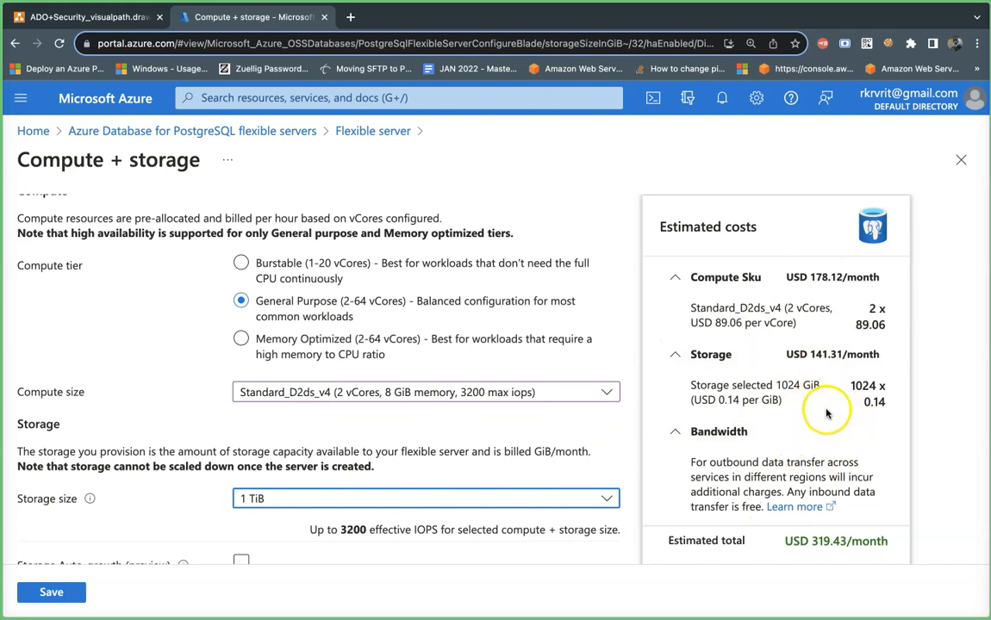
{"action": "left_click", "coordinate": [674, 278]}
{"action": "left_click", "coordinate": [676, 310]}
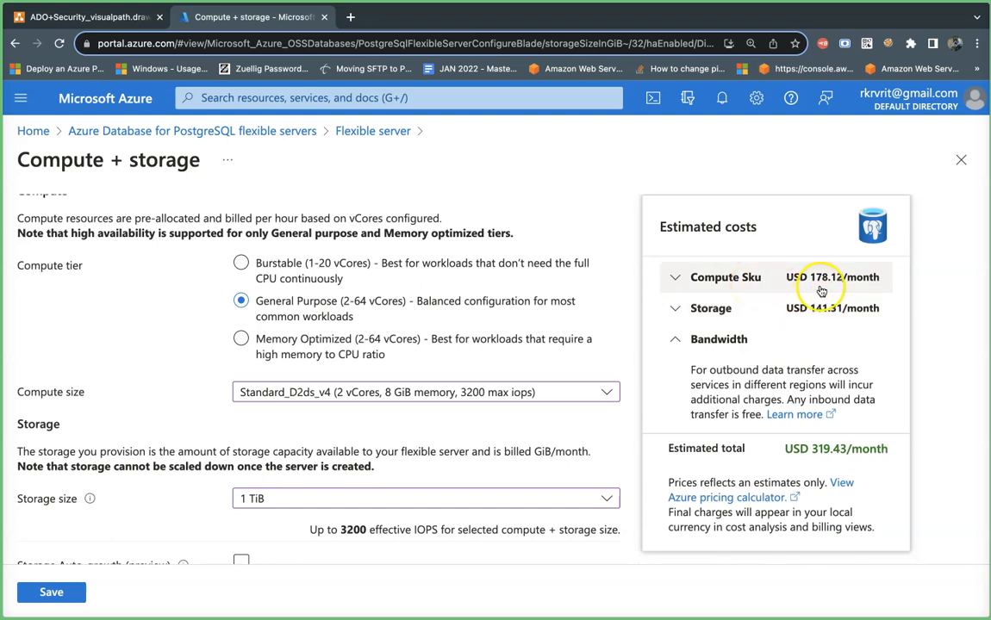
- Expand the Compute Sku and Storage cost details, showing 1024 GiB at USD 0.14 per GiB
{"action": "left_click", "coordinate": [680, 279]}
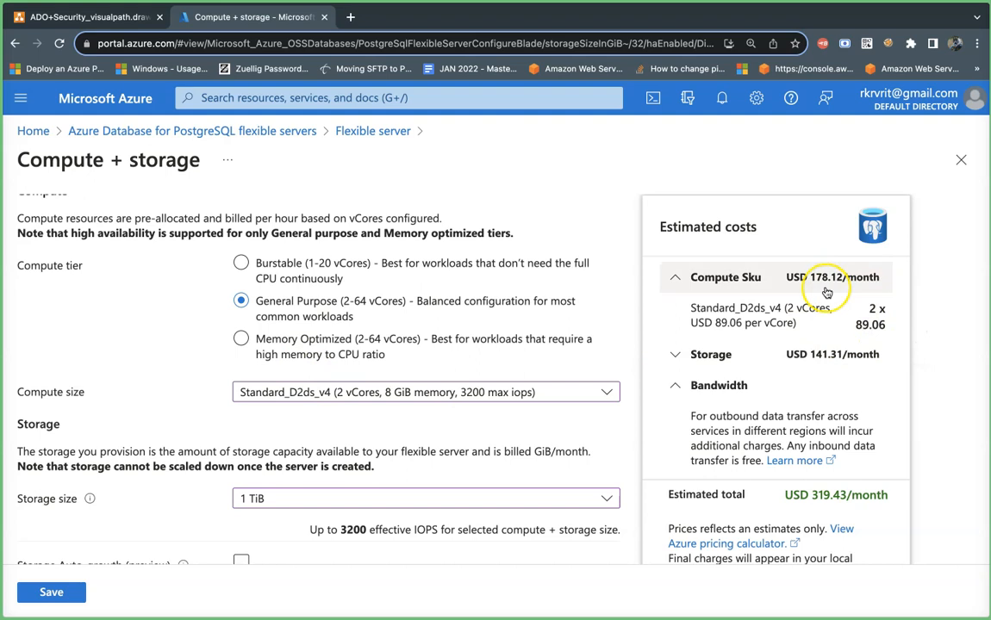
{"action": "left_click", "coordinate": [675, 354]}
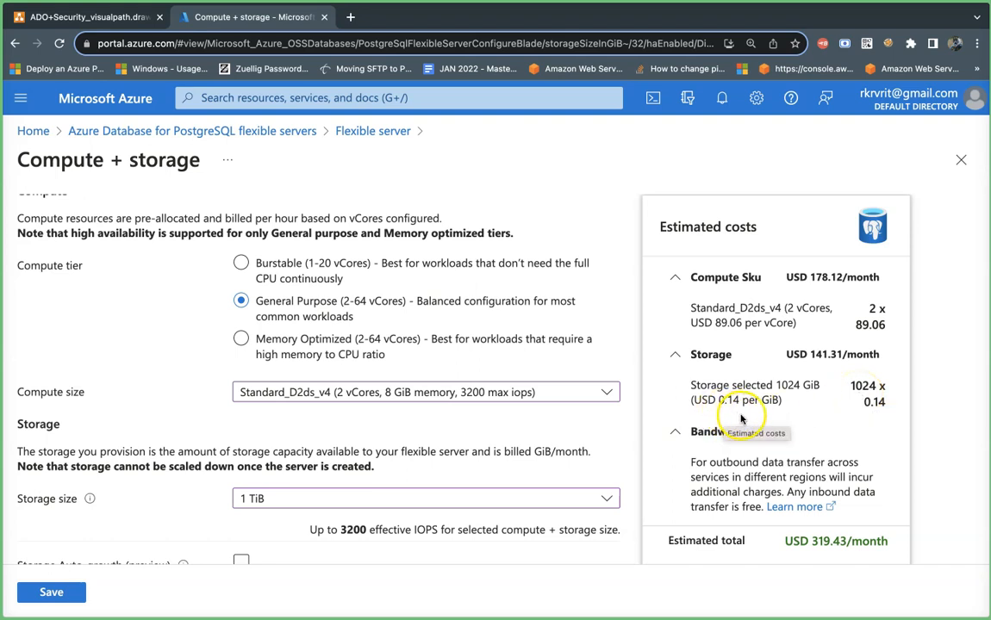
- Set storage size to 128 GiB, briefly trying 256 GiB, for 500 IOPS at USD 17.66/month
{"action": "scroll", "coordinate": [298, 393], "scroll_direction": "down", "scroll_amount": 3}
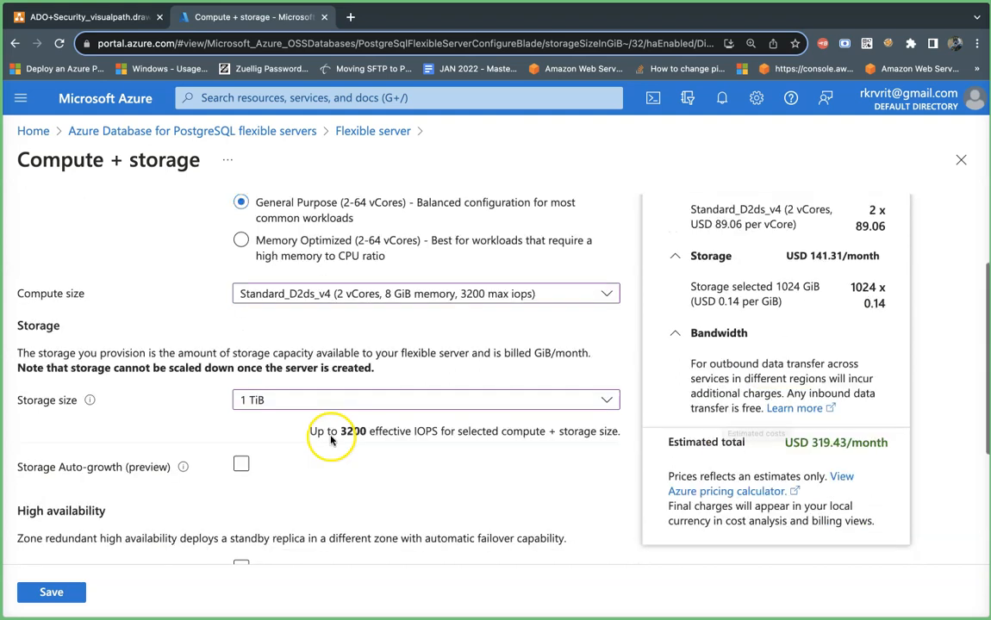
{"action": "left_click", "coordinate": [285, 382]}
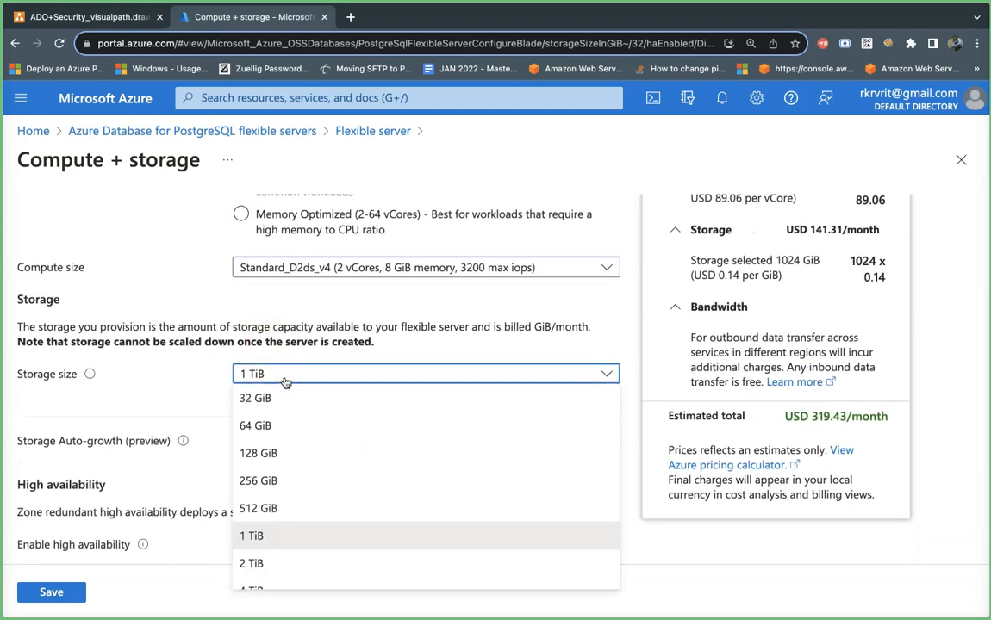
{"action": "left_click", "coordinate": [275, 454]}
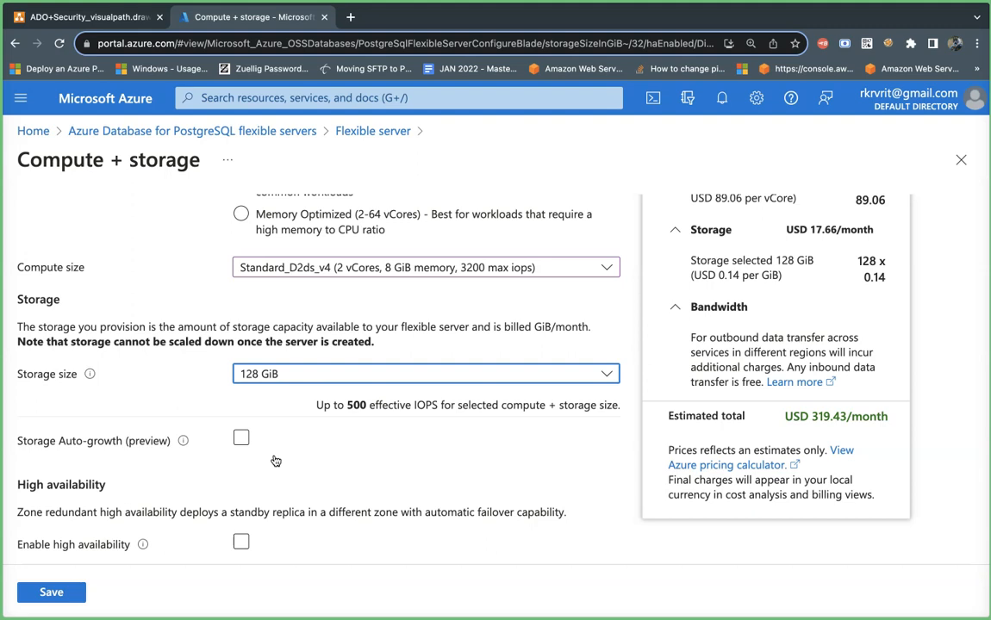
{"action": "left_click", "coordinate": [289, 375]}
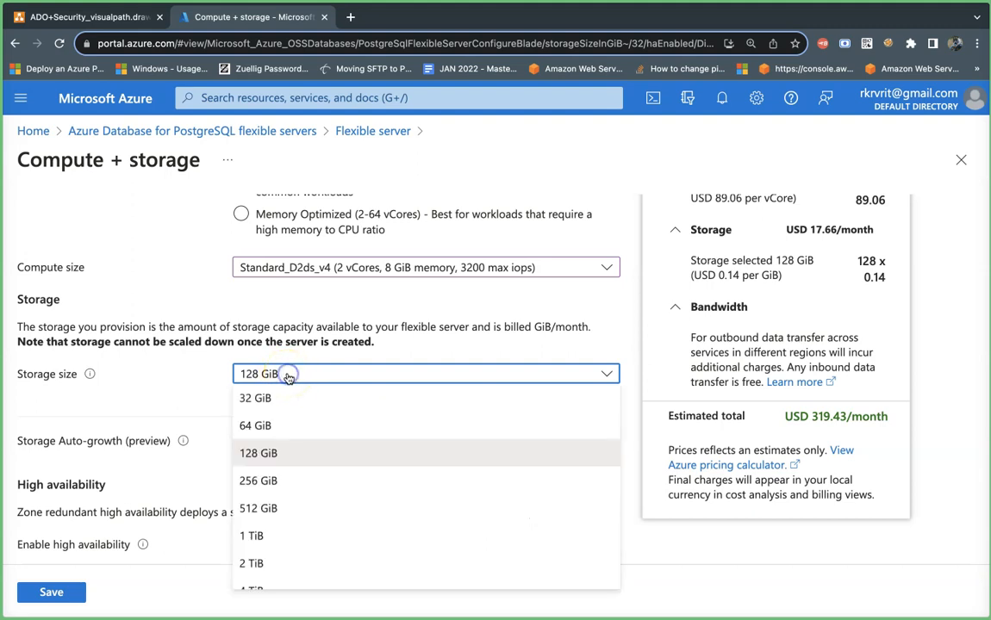
{"action": "left_click", "coordinate": [268, 477]}
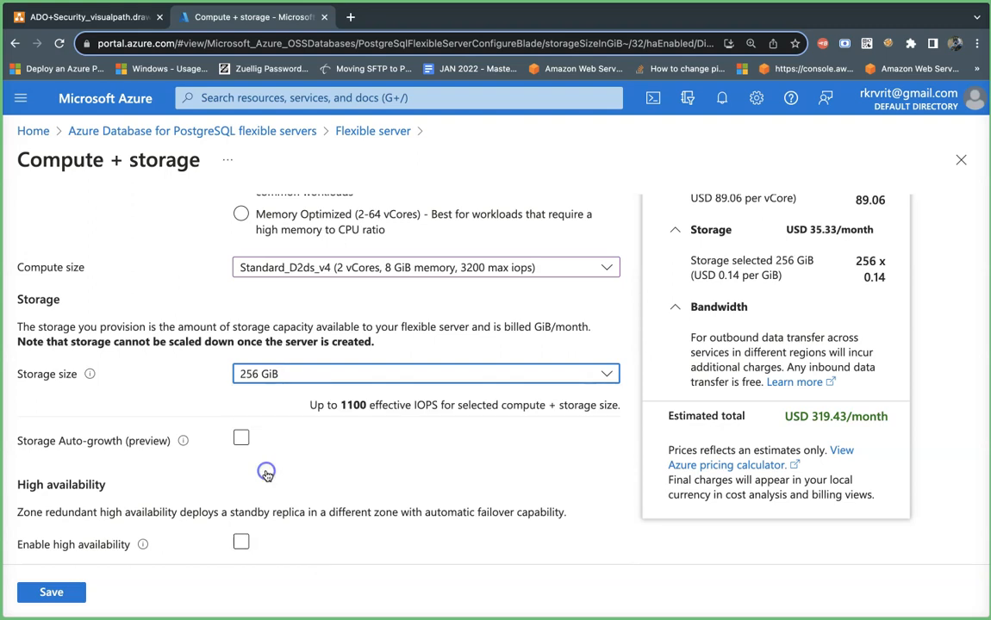
{"action": "left_click", "coordinate": [291, 375]}
{"action": "left_click", "coordinate": [269, 452]}
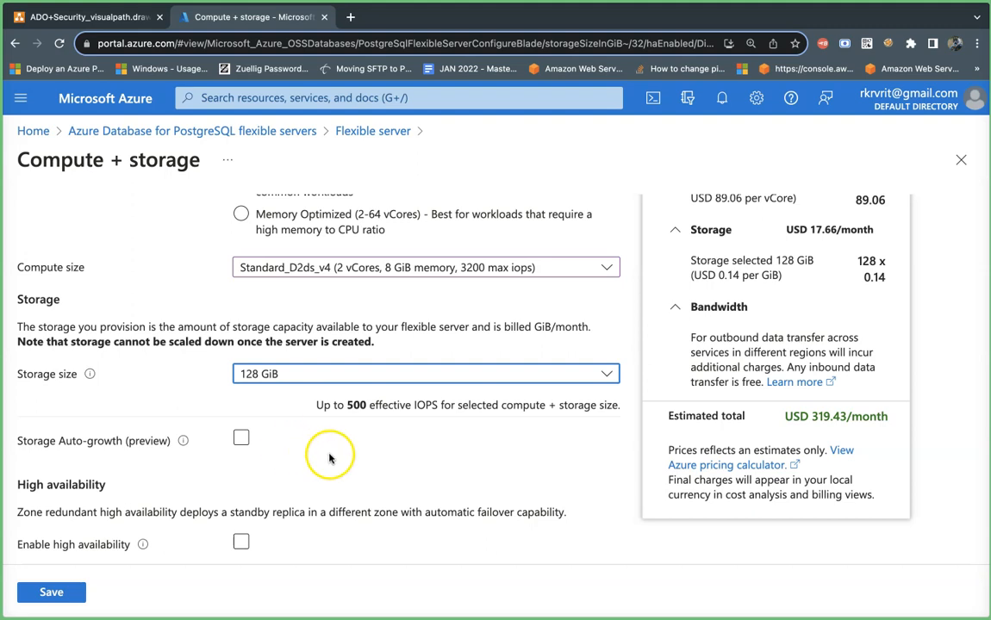
{"action": "scroll", "coordinate": [360, 458], "scroll_direction": "down", "scroll_amount": 2}
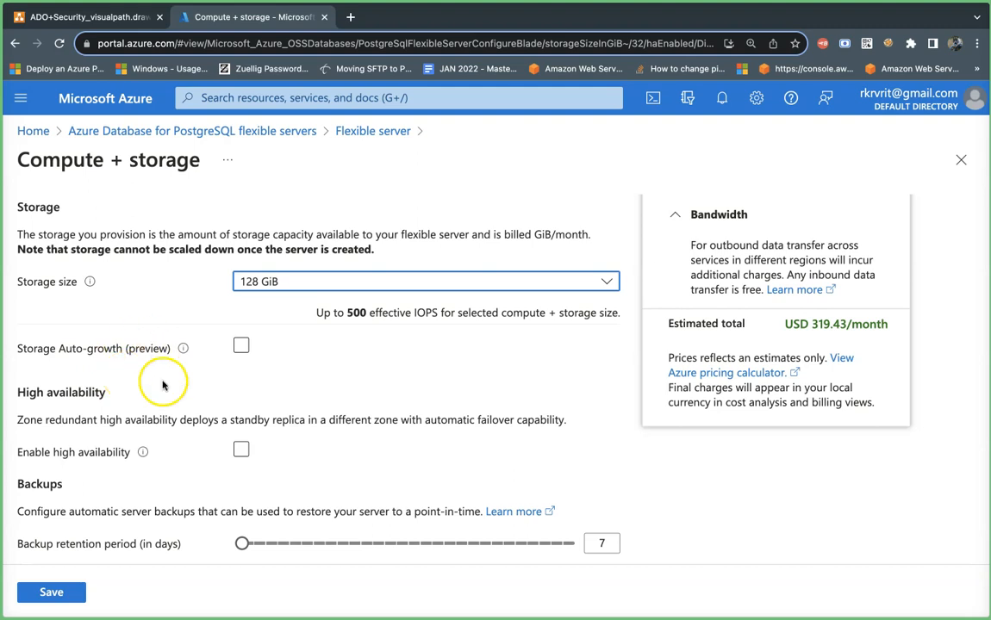
{"action": "double_click", "coordinate": [148, 352]}
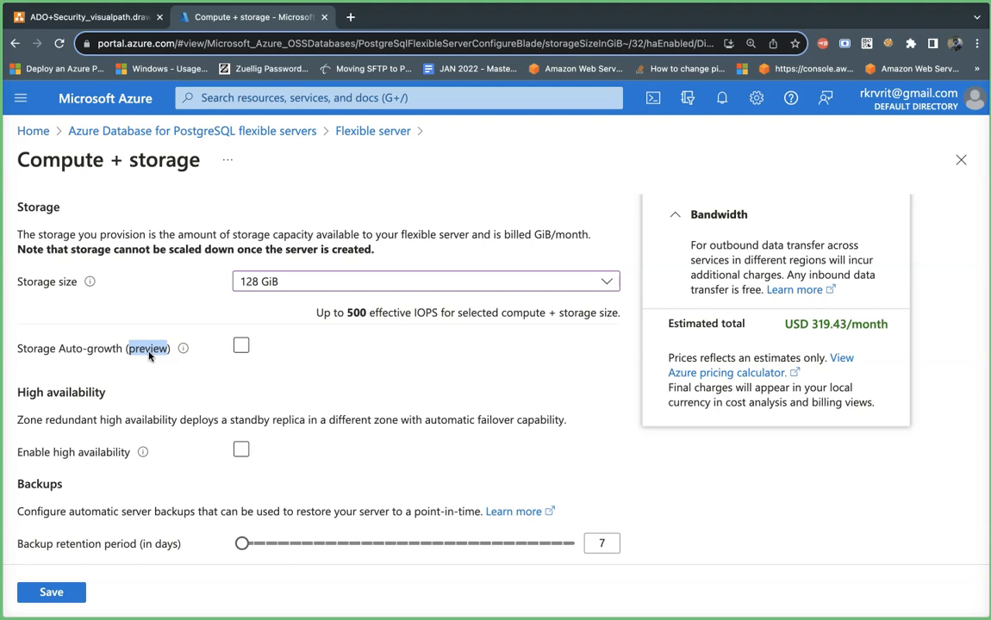
{"action": "left_click", "coordinate": [241, 346]}
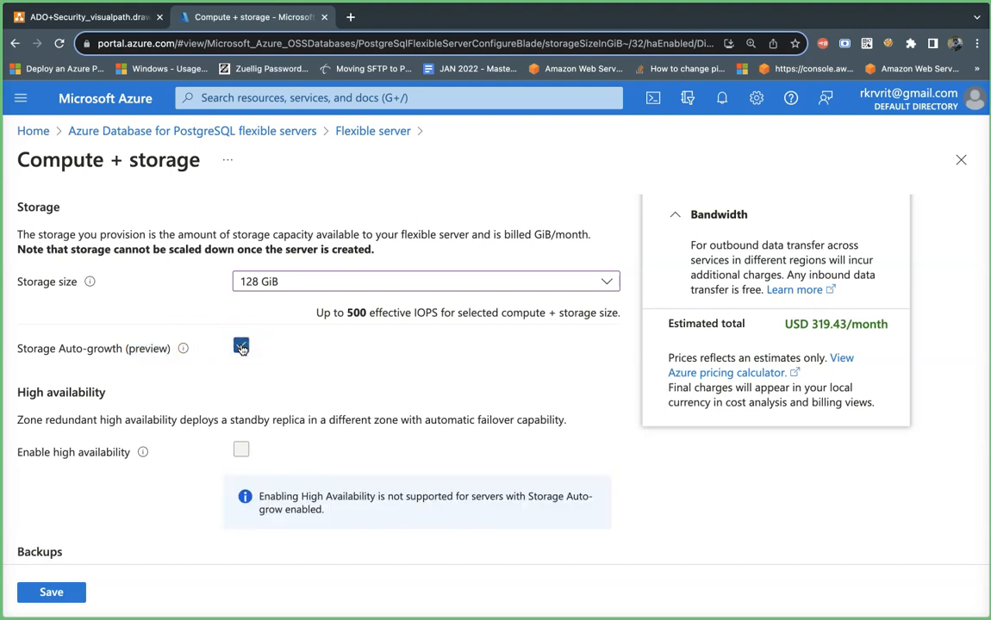
{"action": "left_click", "coordinate": [241, 346]}
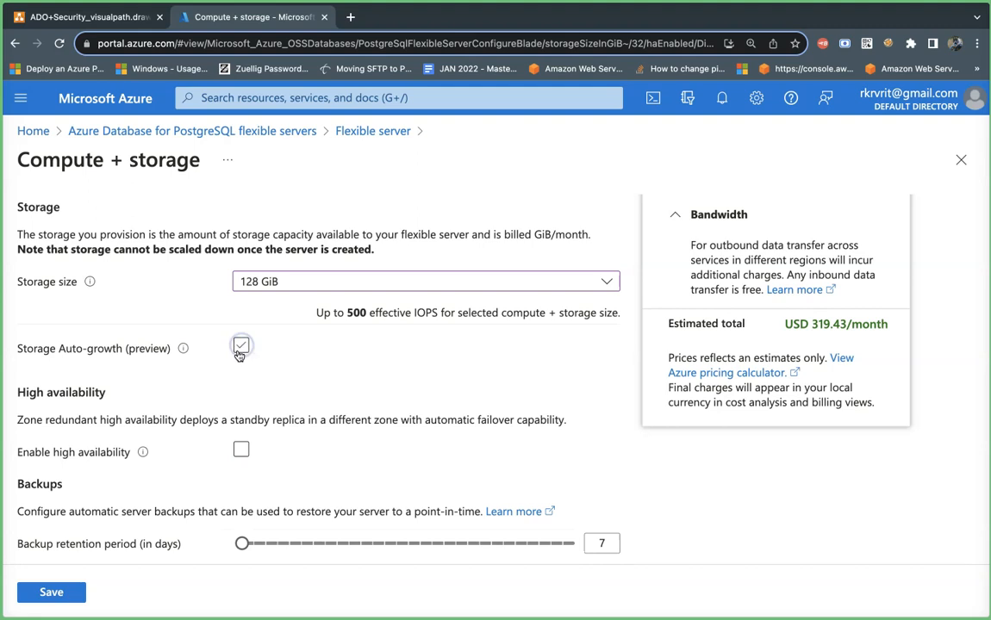
{"action": "left_click", "coordinate": [146, 374]}
{"action": "left_click", "coordinate": [149, 374]}
{"action": "left_click", "coordinate": [184, 350]}
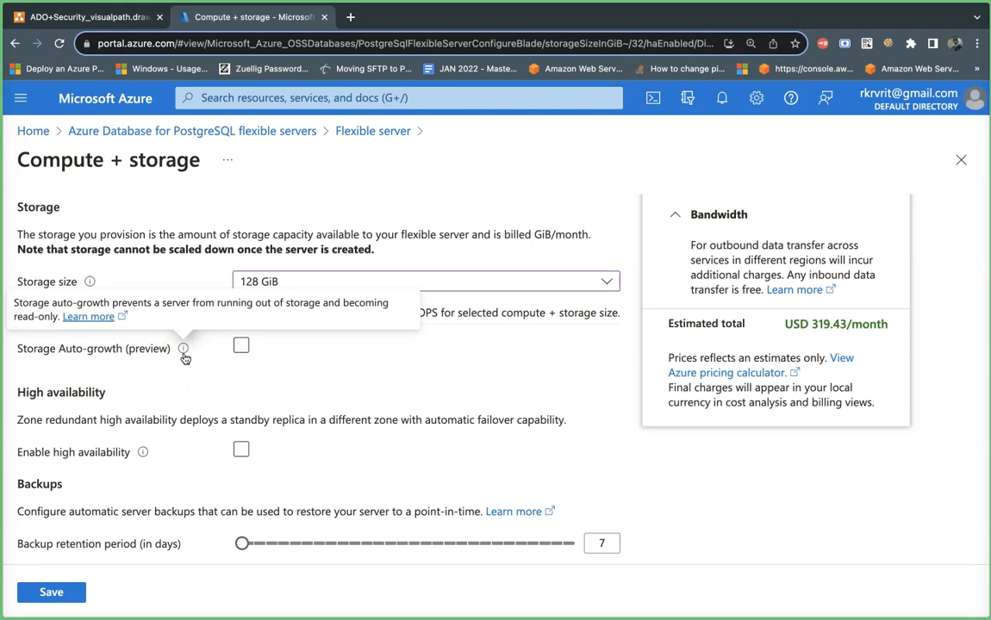
{"action": "left_click", "coordinate": [289, 345]}
{"action": "scroll", "coordinate": [331, 375], "scroll_direction": "down", "scroll_amount": 2}
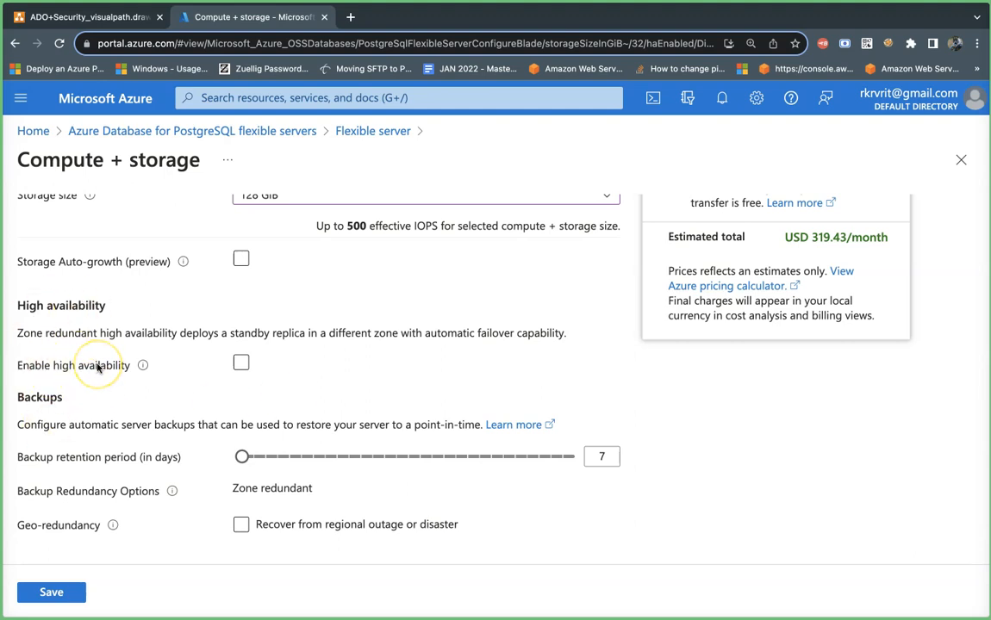
- Enable high availability in Same zone mode, bringing the estimate to USD 638.86/month
{"action": "left_click", "coordinate": [241, 362]}
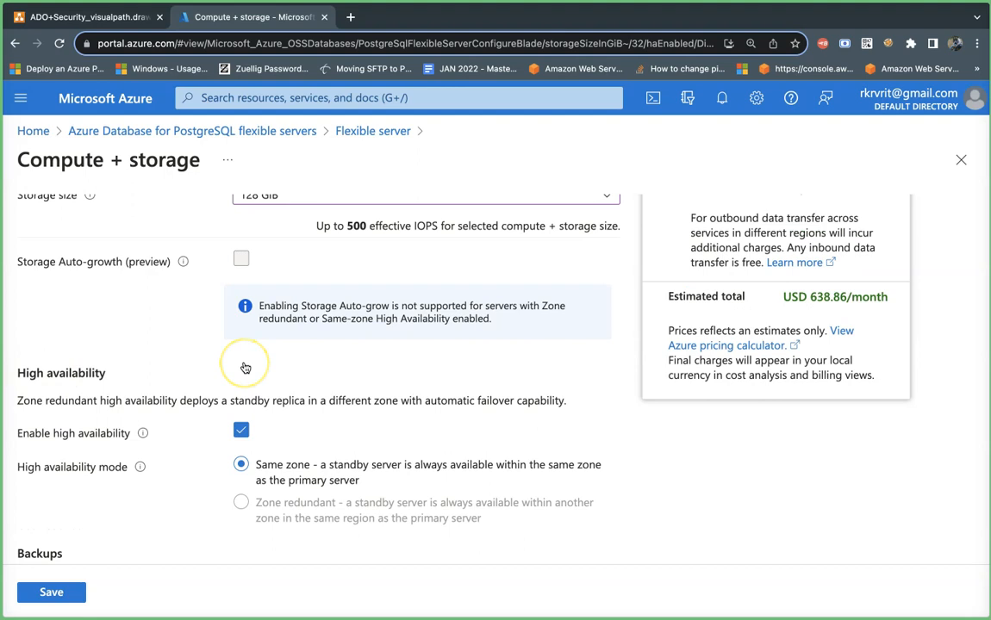
{"action": "scroll", "coordinate": [382, 376], "scroll_direction": "down", "scroll_amount": 3}
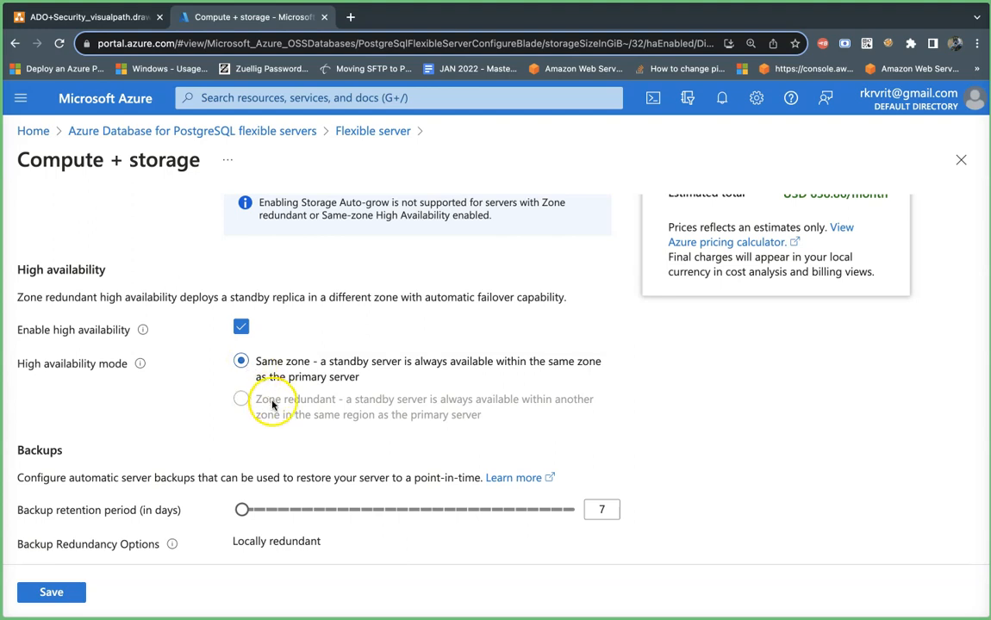
- In draw.io, find the 'Provision the DB with HA' diagram and select the green Standby replica cylinder
{"action": "left_click", "coordinate": [82, 18]}
{"action": "scroll", "coordinate": [420, 314], "scroll_direction": "up", "scroll_amount": 15}
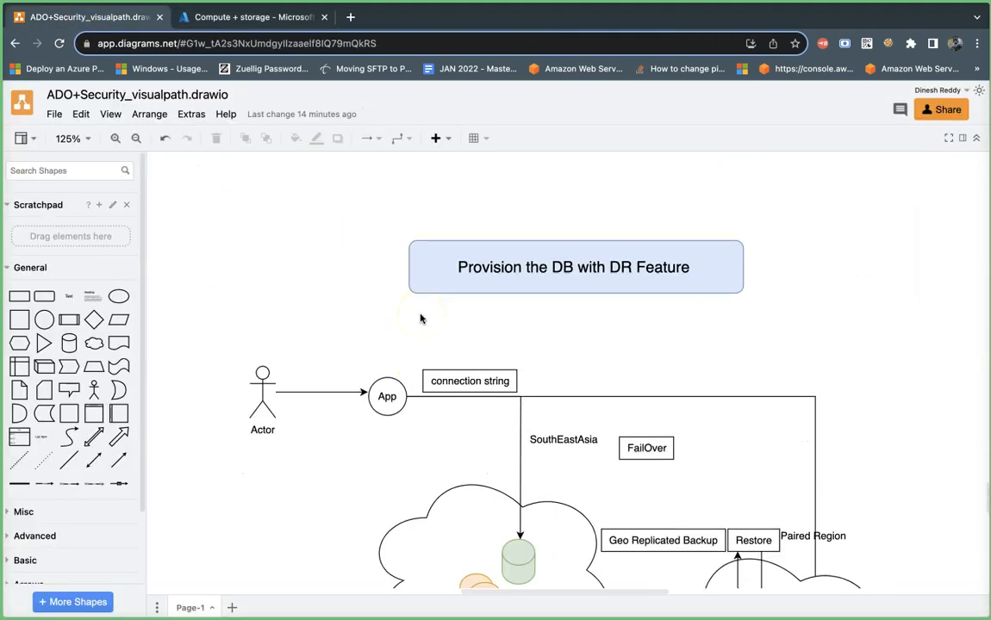
{"action": "scroll", "coordinate": [421, 316], "scroll_direction": "left", "scroll_amount": 3}
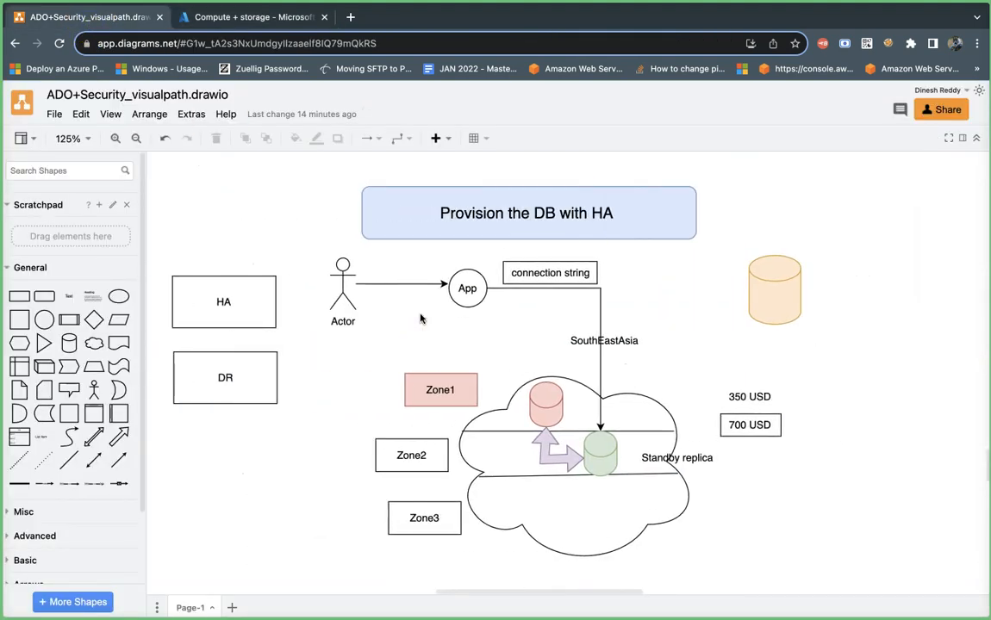
{"action": "scroll", "coordinate": [420, 316], "scroll_direction": "down", "scroll_amount": 2}
{"action": "left_click", "coordinate": [594, 389]}
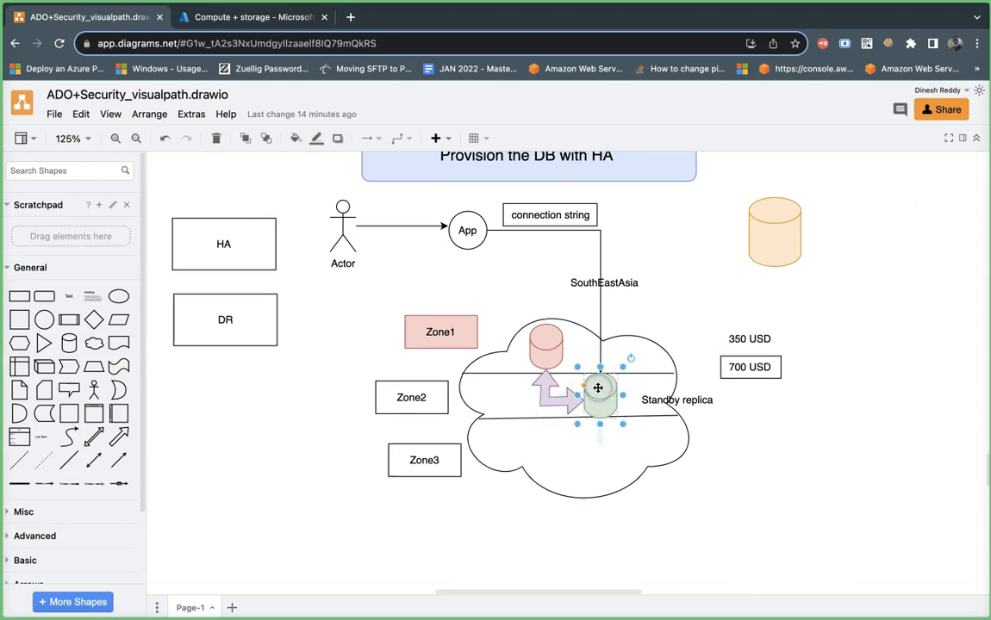
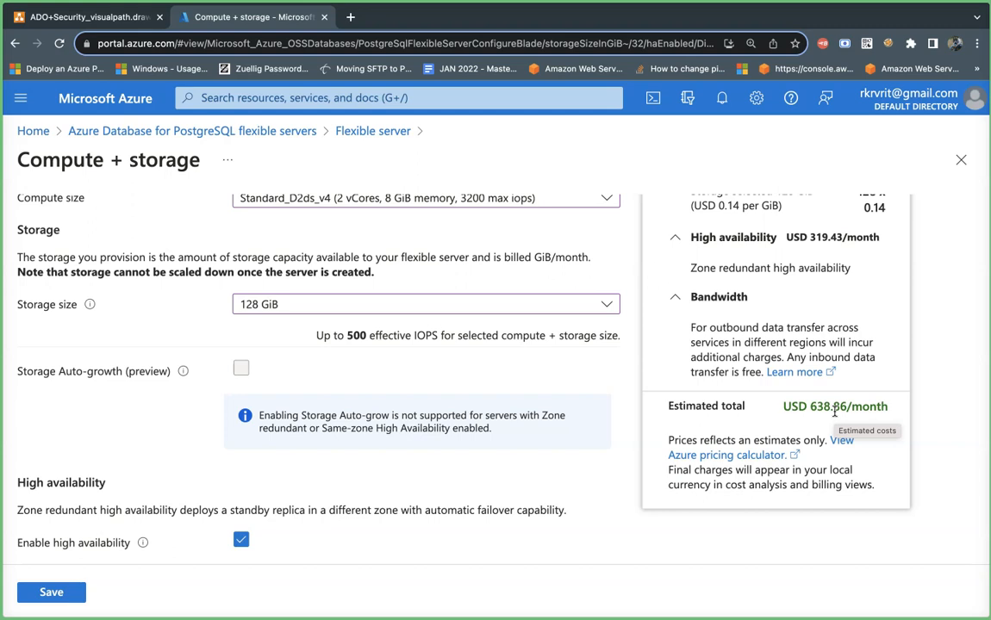
- Scroll down the Compute + storage page to the Backups section
{"action": "scroll", "coordinate": [244, 516], "scroll_direction": "down", "scroll_amount": 2}
{"action": "scroll", "coordinate": [245, 487], "scroll_direction": "down", "scroll_amount": 3}
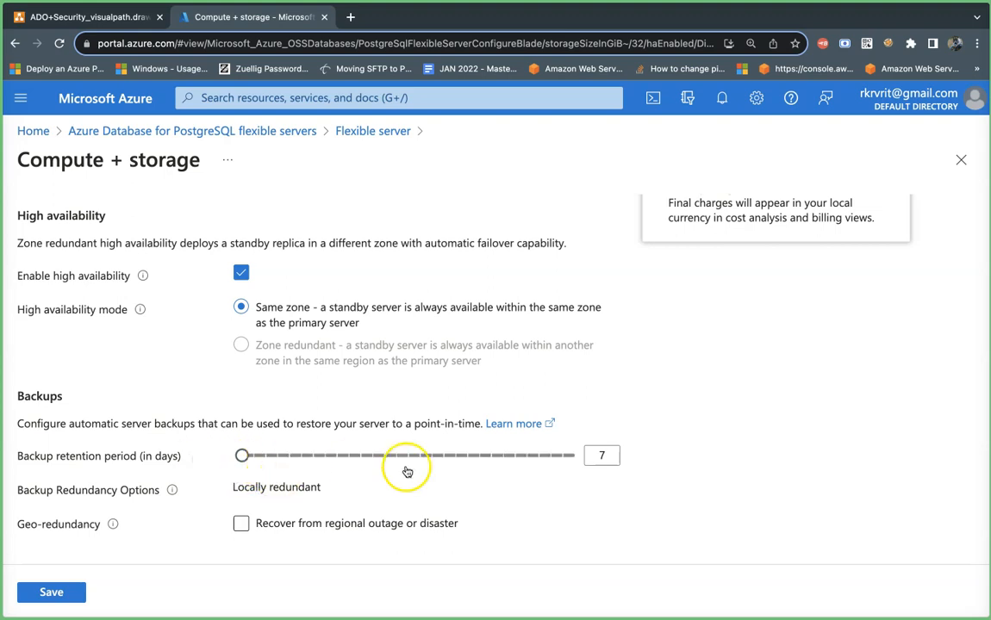
- Slide backup retention up toward 35 days, then back down to 7 days
{"action": "left_click", "coordinate": [609, 460]}
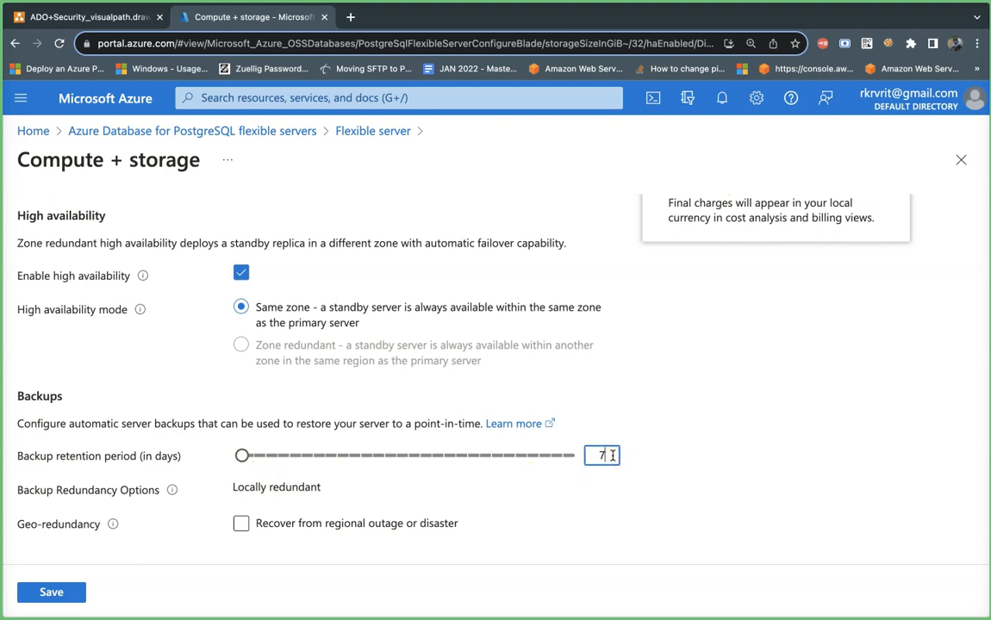
{"action": "left_click", "coordinate": [243, 458]}
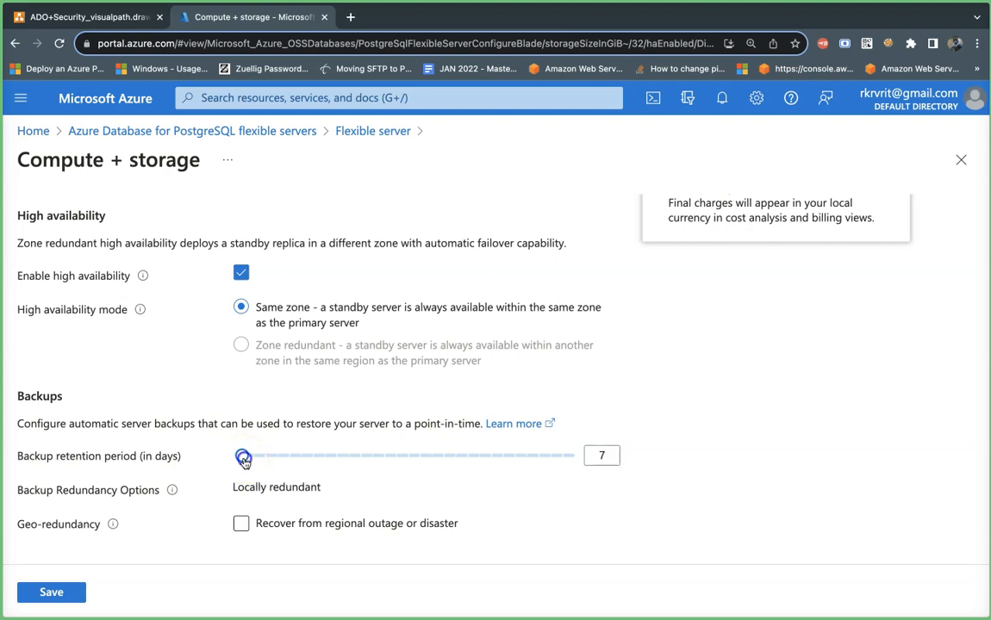
{"action": "left_click_drag", "start_coordinate": [244, 461], "coordinate": [602, 489]}
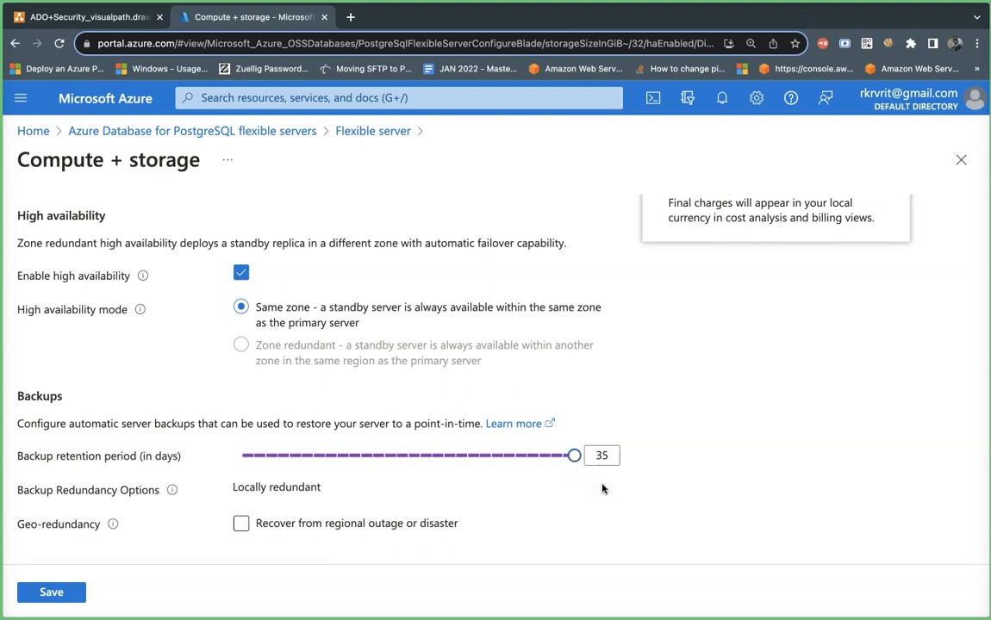
{"action": "left_click_drag", "start_coordinate": [573, 456], "coordinate": [155, 443]}
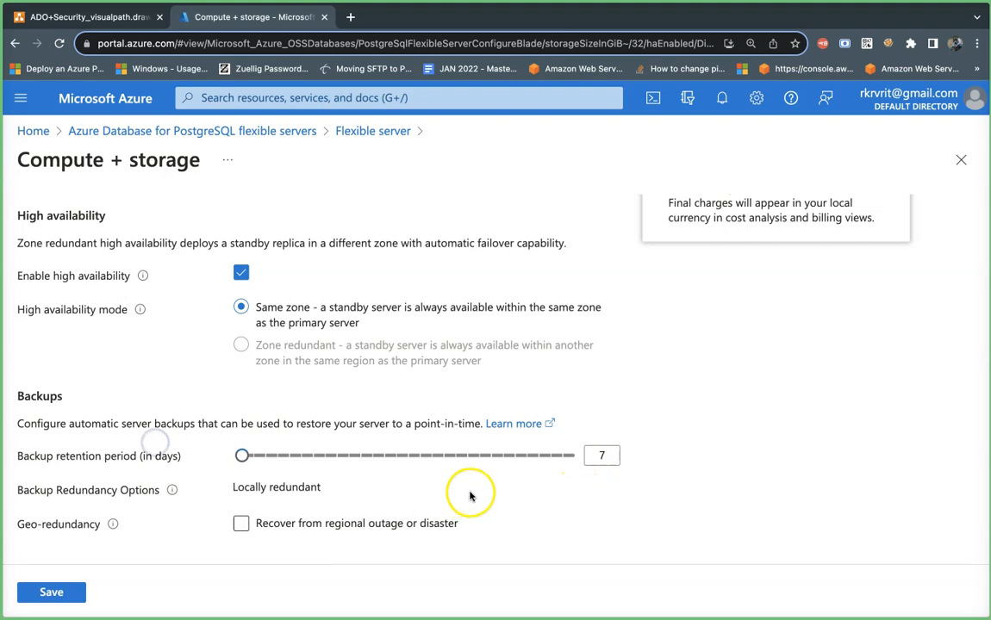
{"action": "left_click", "coordinate": [593, 481]}
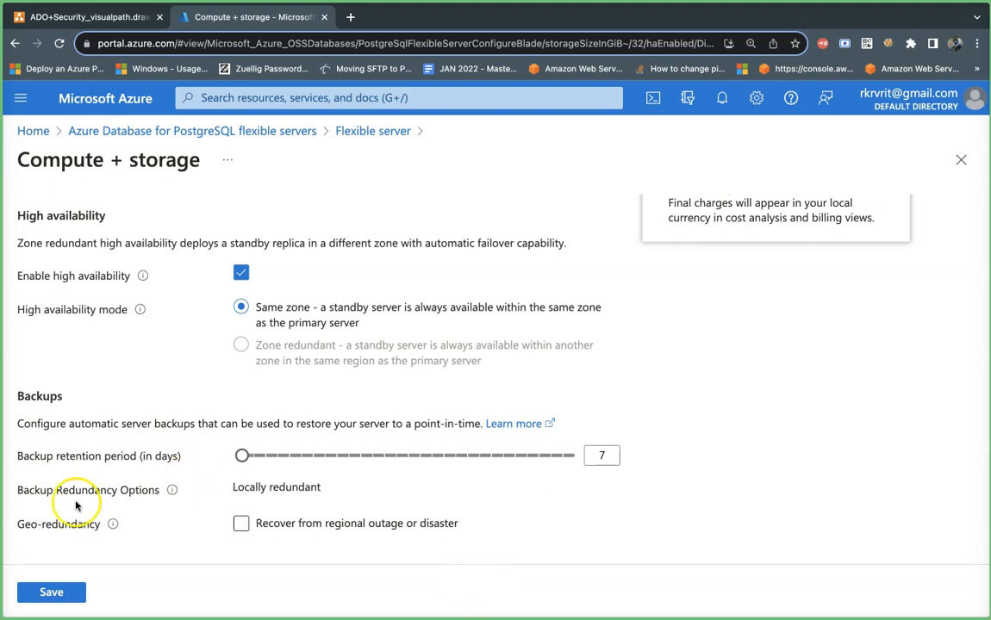
- Highlight the Locally redundant backup value, then bring up the draw.io diagram
{"action": "left_click", "coordinate": [320, 489]}
{"action": "left_click_drag", "start_coordinate": [319, 489], "coordinate": [231, 492]}
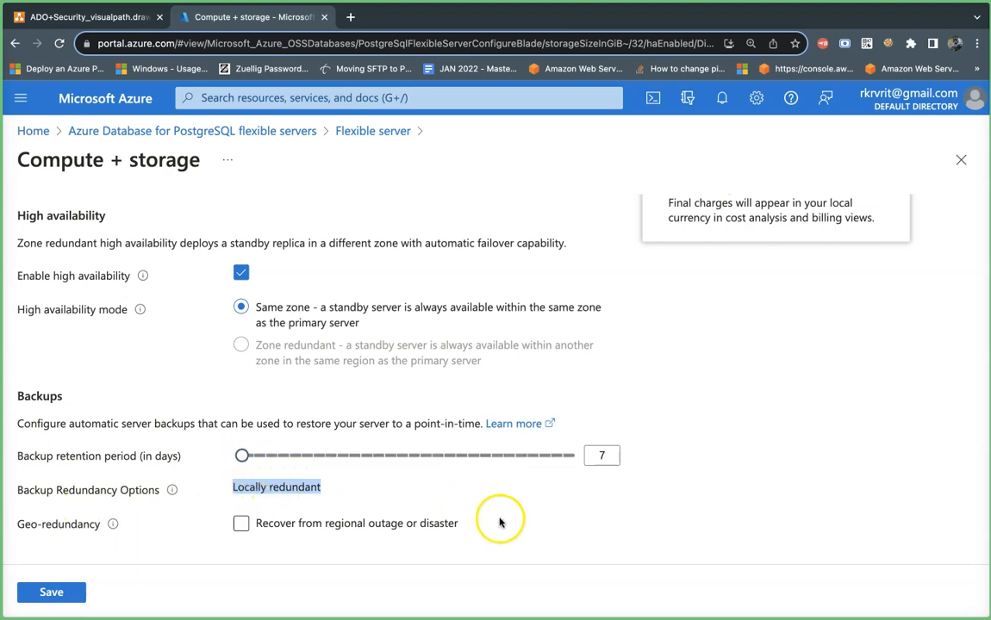
{"action": "left_click", "coordinate": [102, 16]}
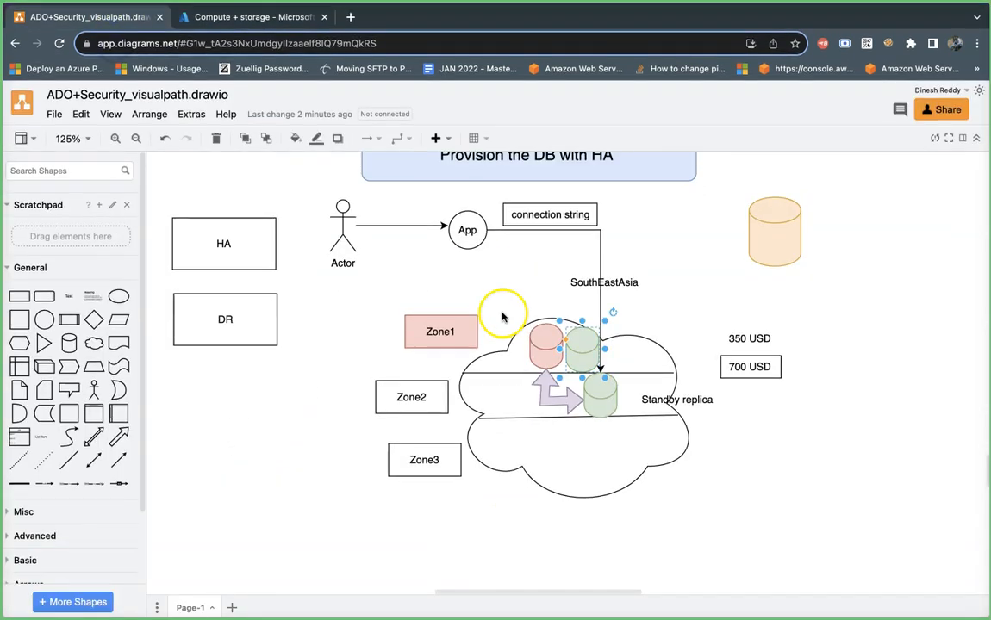
- Move the orange database stack within the SouthEastAsia cloud, then return to Azure
{"action": "scroll", "coordinate": [523, 440], "scroll_direction": "down", "scroll_amount": 15}
{"action": "left_click_drag", "start_coordinate": [568, 415], "coordinate": [594, 445]}
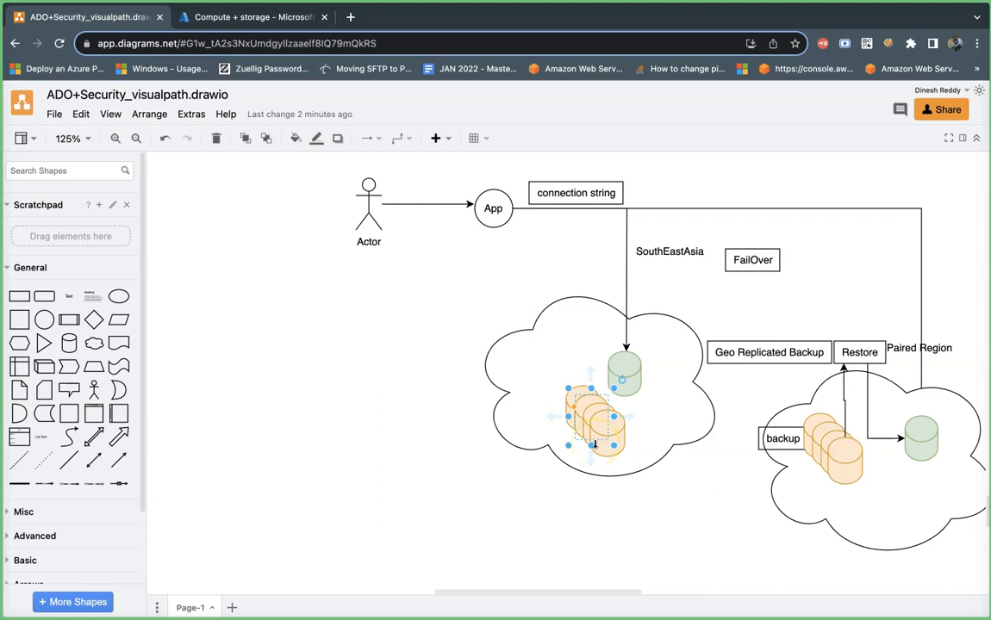
{"action": "left_click_drag", "start_coordinate": [594, 444], "coordinate": [593, 444]}
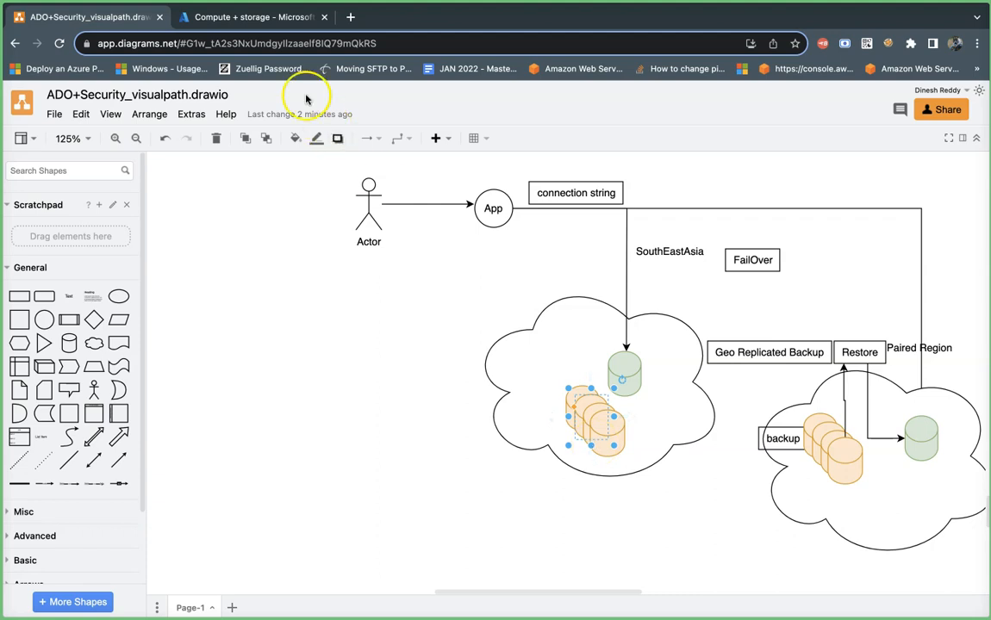
{"action": "left_click", "coordinate": [233, 17]}
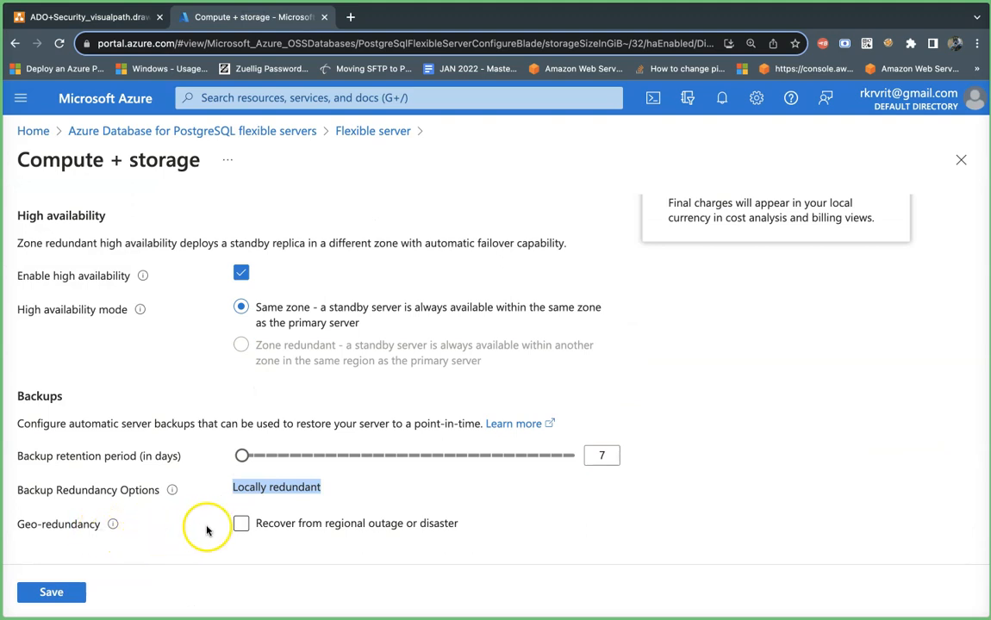
- Try geo-redundant backups, nudge the paired-region backup cylinder in draw.io, then untick geo-redundancy
{"action": "left_click", "coordinate": [241, 523]}
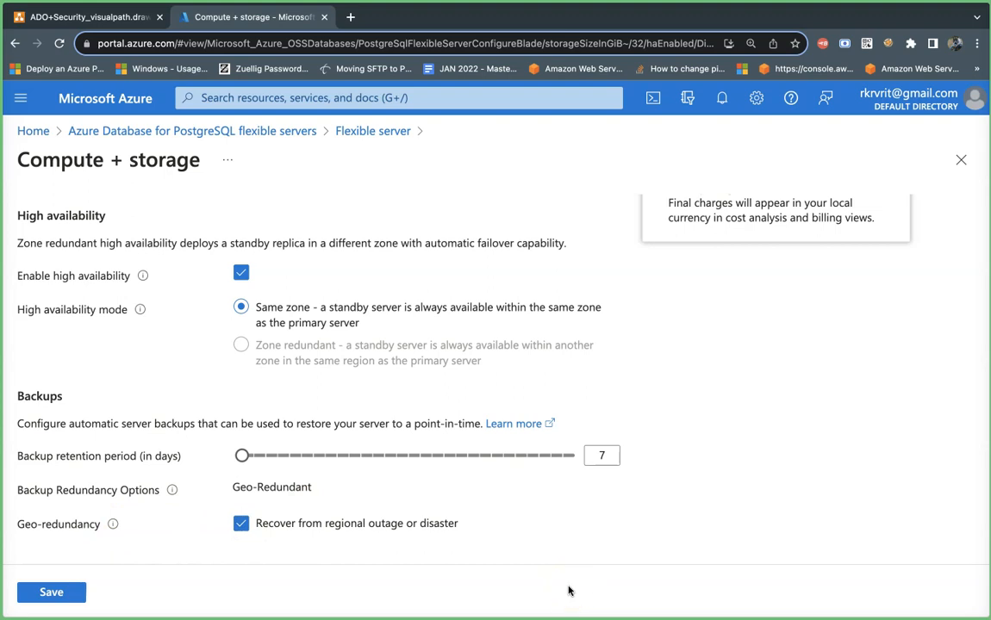
{"action": "left_click", "coordinate": [97, 17]}
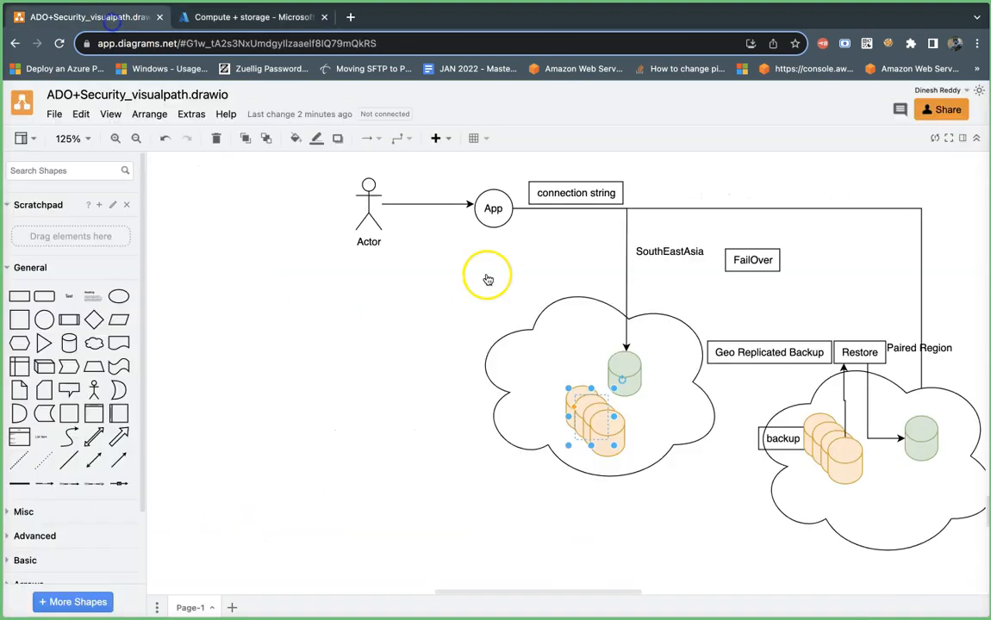
{"action": "left_click", "coordinate": [850, 468]}
{"action": "left_click", "coordinate": [827, 454]}
{"action": "mouse_move", "coordinate": [825, 454]}
{"action": "left_mouse_down"}
{"action": "mouse_move", "coordinate": [809, 439]}
{"action": "mouse_move", "coordinate": [827, 449]}
{"action": "left_mouse_up"}
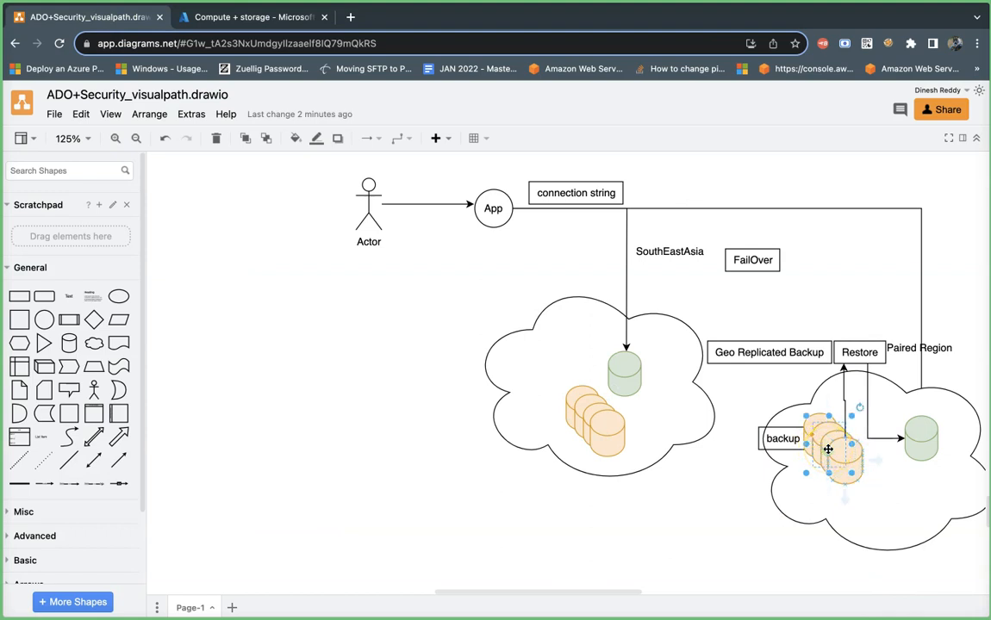
{"action": "left_click", "coordinate": [191, 18]}
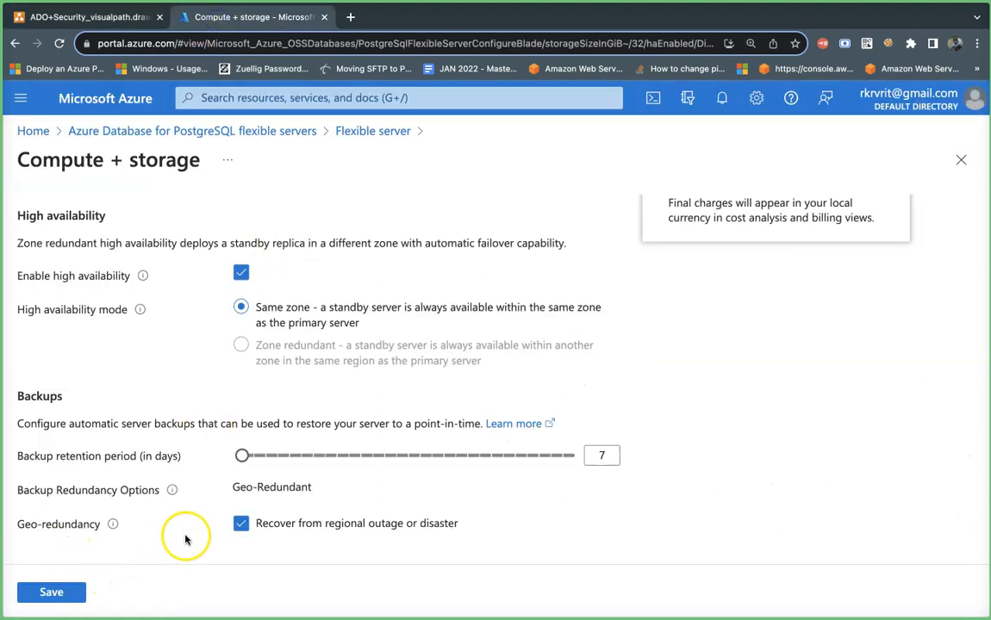
{"action": "left_click", "coordinate": [241, 525]}
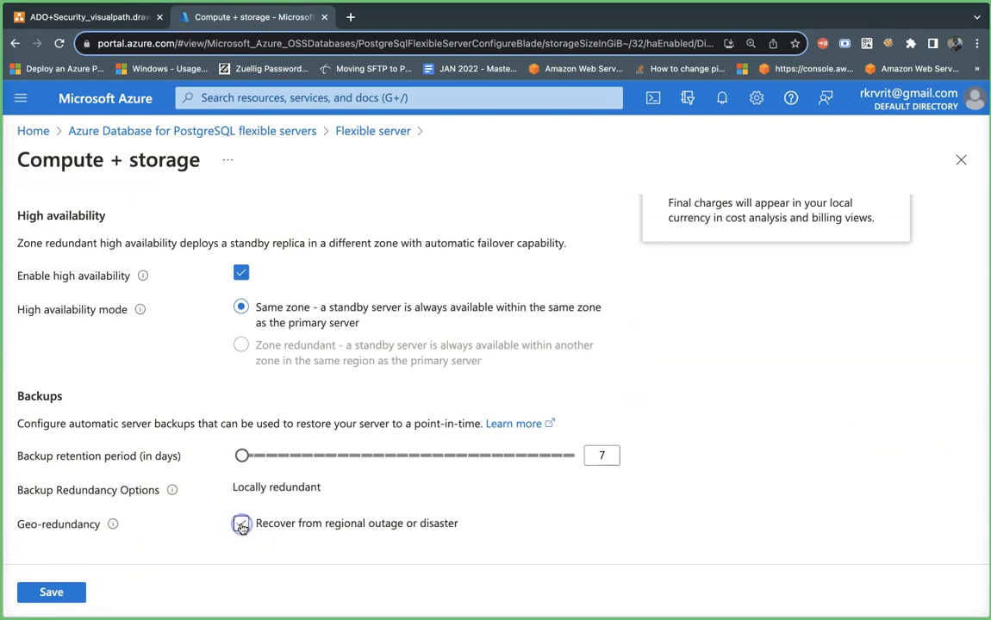
- Turn off high availability for the flexible server
{"action": "left_click", "coordinate": [241, 275]}
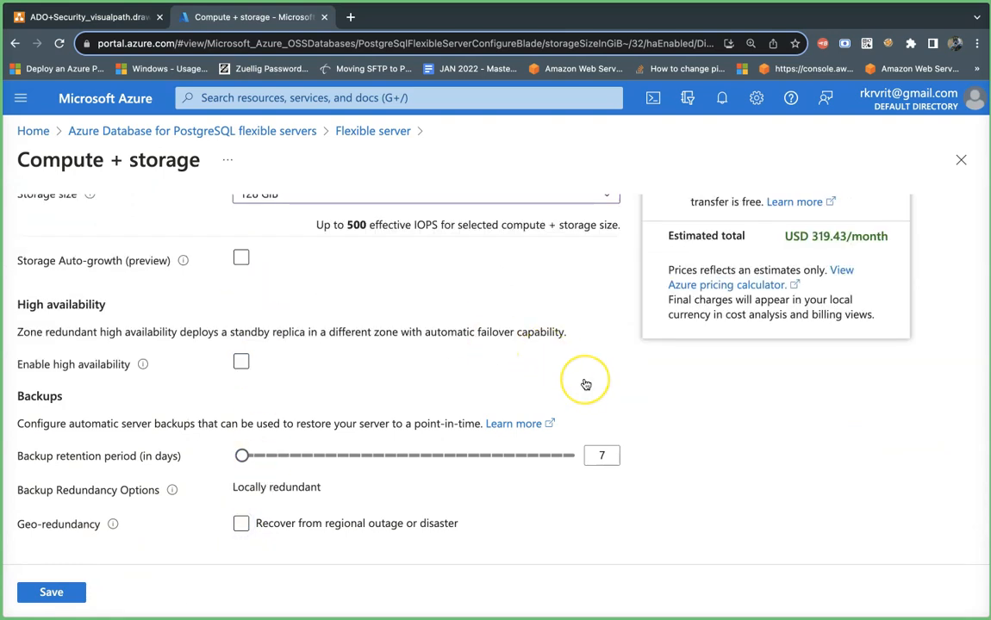
{"action": "scroll", "coordinate": [586, 384], "scroll_direction": "down", "scroll_amount": 1}
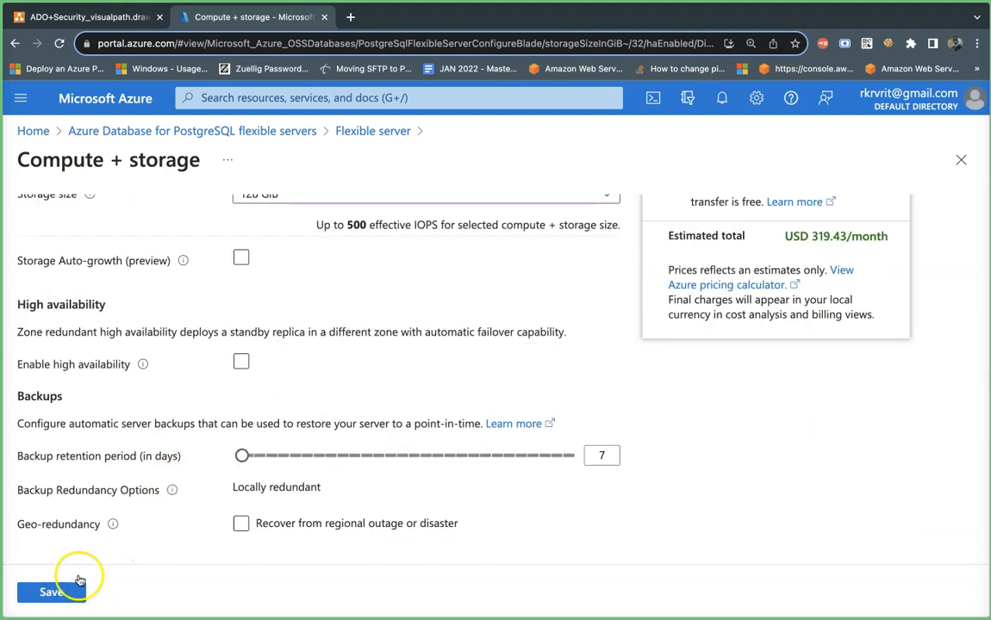
{"action": "left_click", "coordinate": [241, 375]}
{"action": "scroll", "coordinate": [281, 368], "scroll_direction": "up", "scroll_amount": 3}
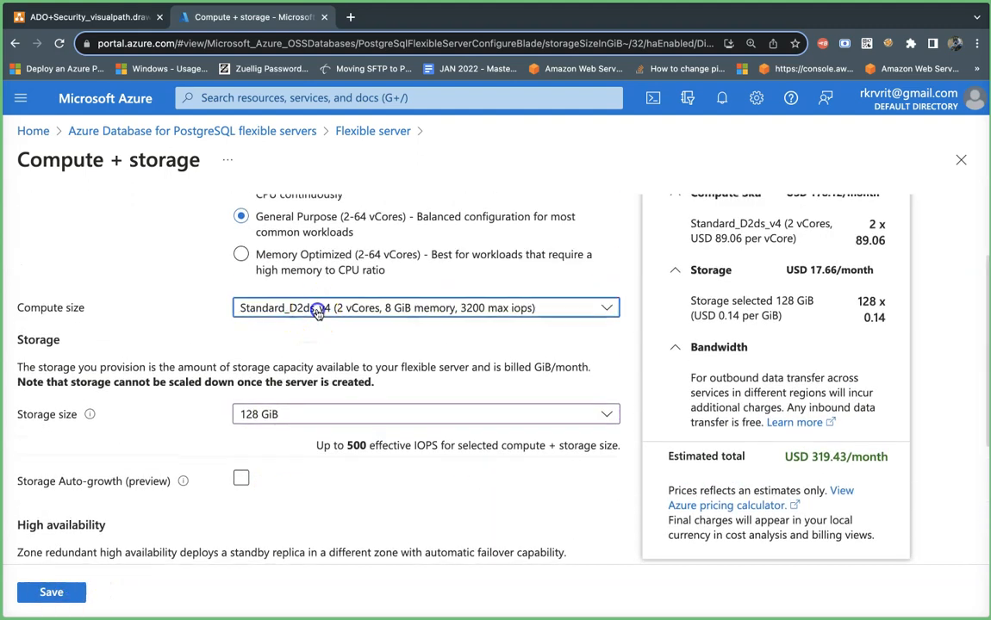
- Keep Standard_D2ds_v4 compute, reduce storage to 32 GiB, and save the configuration
{"action": "left_click", "coordinate": [317, 310]}
{"action": "left_click", "coordinate": [329, 333]}
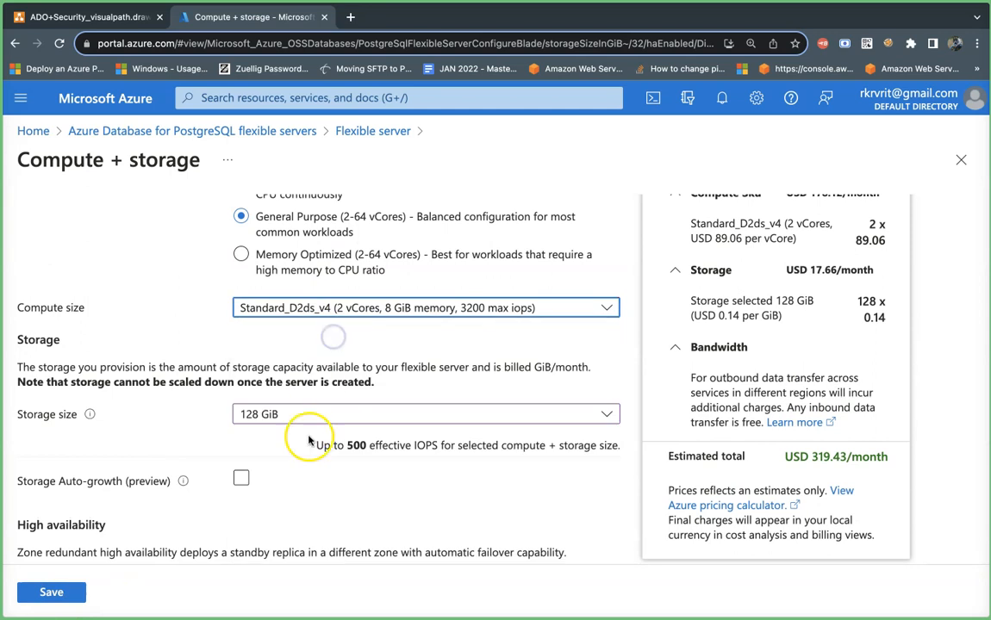
{"action": "left_click", "coordinate": [312, 415]}
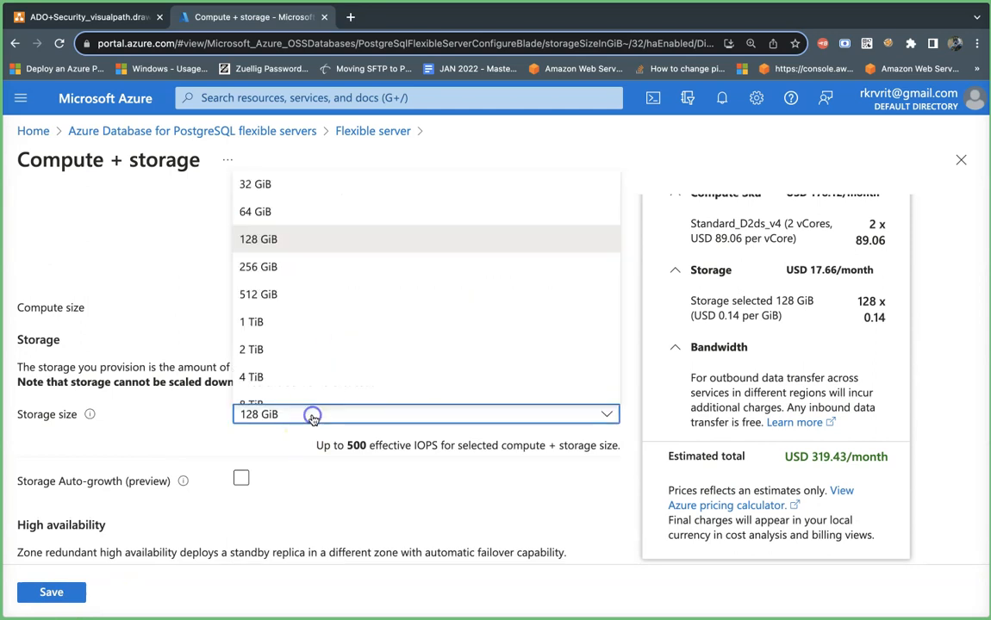
{"action": "left_click", "coordinate": [289, 184]}
{"action": "scroll", "coordinate": [246, 453], "scroll_direction": "down", "scroll_amount": 5}
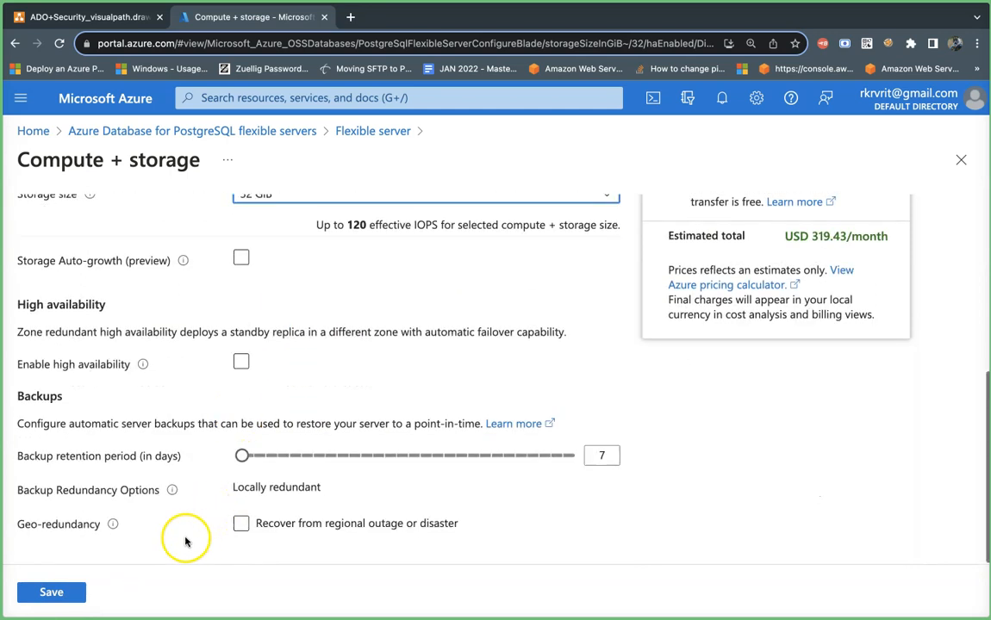
{"action": "scroll", "coordinate": [242, 414], "scroll_direction": "up", "scroll_amount": 8}
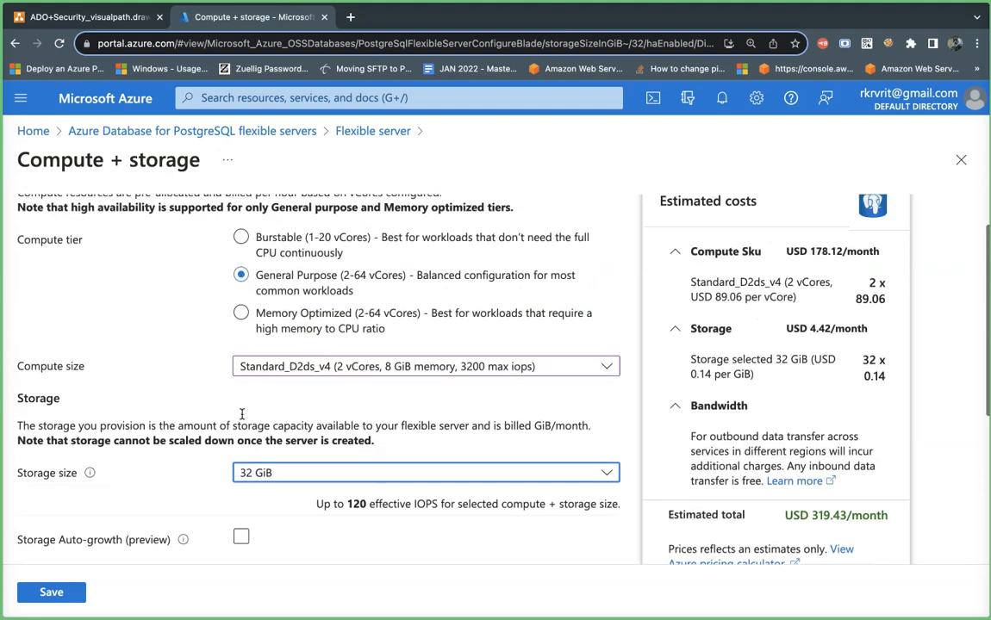
{"action": "scroll", "coordinate": [242, 414], "scroll_direction": "down", "scroll_amount": 8}
{"action": "left_click", "coordinate": [79, 589]}
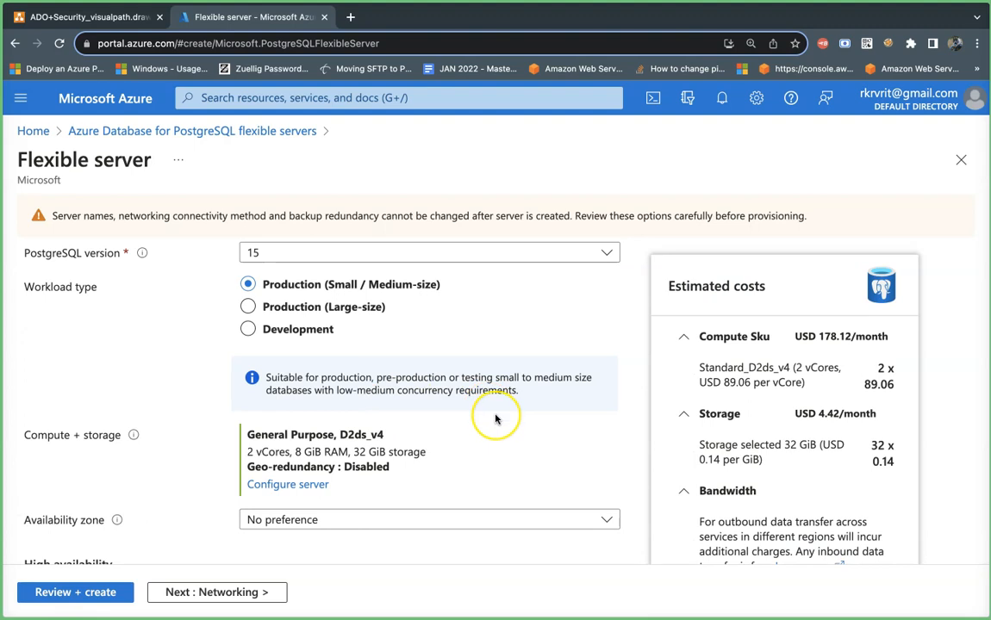
{"action": "scroll", "coordinate": [492, 416], "scroll_direction": "down", "scroll_amount": 1}
{"action": "scroll", "coordinate": [495, 419], "scroll_direction": "down", "scroll_amount": 1}
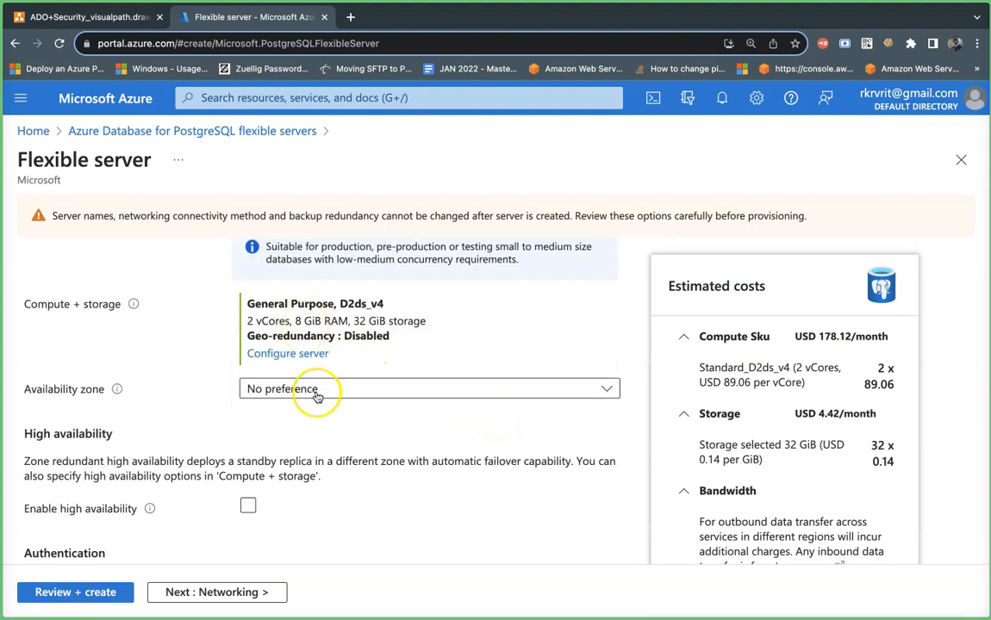
{"action": "scroll", "coordinate": [316, 398], "scroll_direction": "down", "scroll_amount": 2}
{"action": "left_click", "coordinate": [320, 298]}
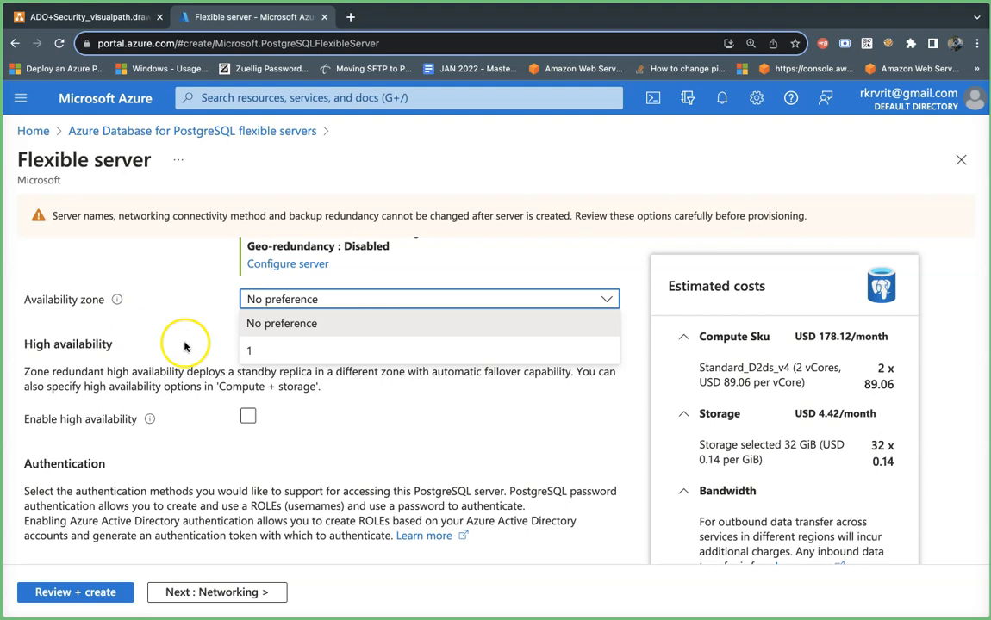
{"action": "left_click", "coordinate": [278, 334]}
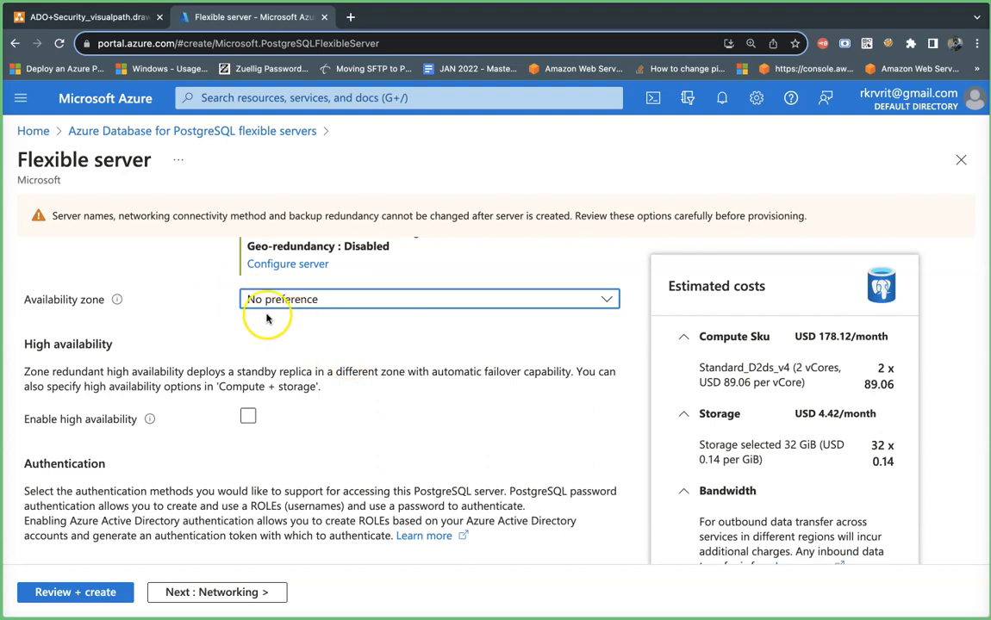
{"action": "scroll", "coordinate": [299, 380], "scroll_direction": "down", "scroll_amount": 2}
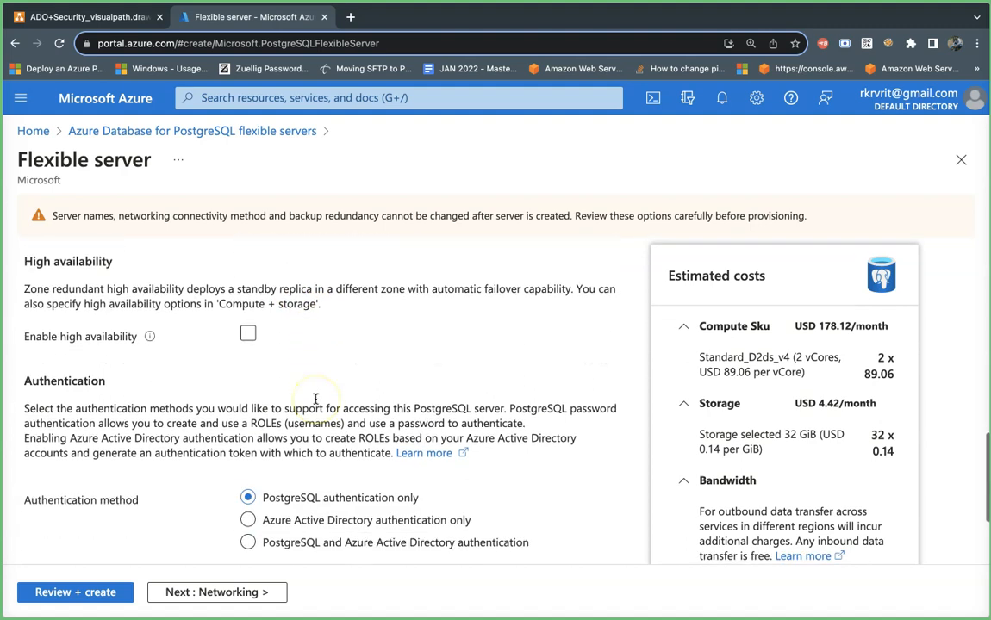
{"action": "scroll", "coordinate": [288, 377], "scroll_direction": "down", "scroll_amount": 2}
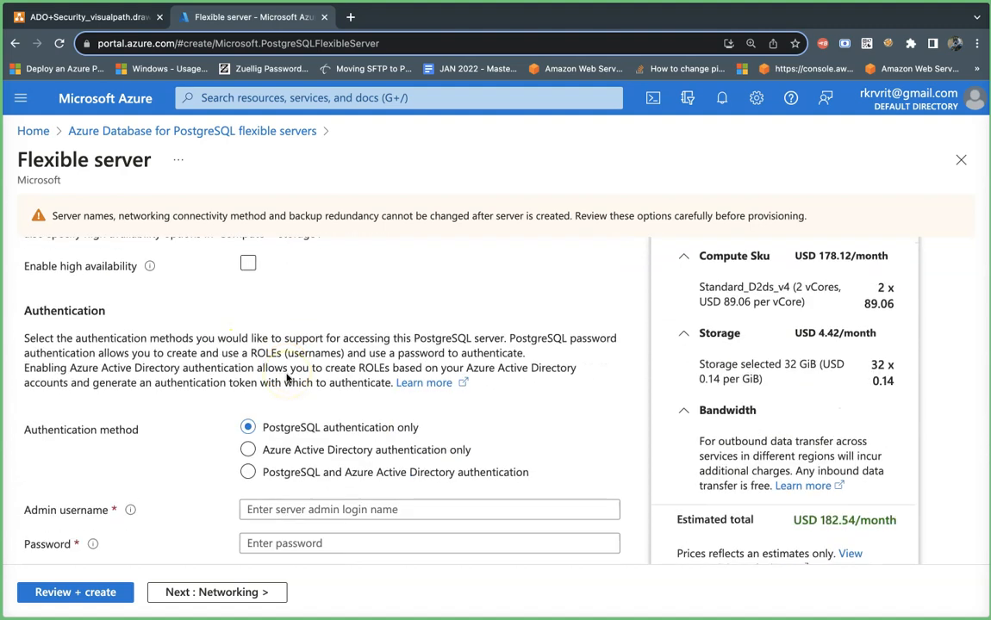
{"action": "scroll", "coordinate": [288, 379], "scroll_direction": "down", "scroll_amount": 2}
{"action": "scroll", "coordinate": [254, 413], "scroll_direction": "up", "scroll_amount": 1}
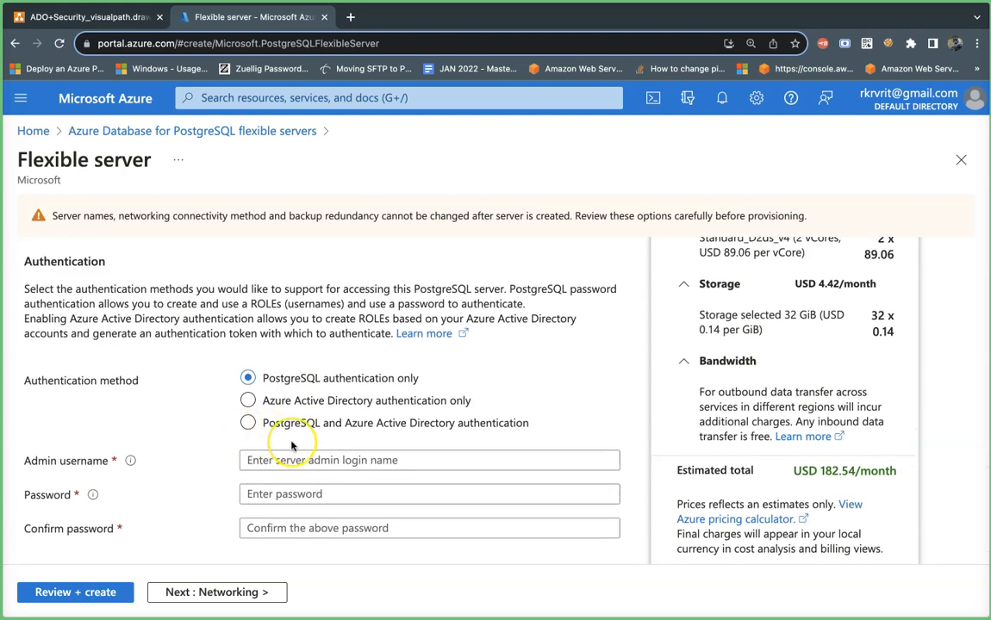
- Enter admin username 'zpadmin' and a confirmed password, then continue to Networking
{"action": "left_click", "coordinate": [249, 460]}
{"action": "type", "text": "zpadmin"}
{"action": "key", "text": "Tab"}
{"action": "type", "text": "•••"}
{"action": "key", "text": "BackSpace"}
{"action": "key", "text": "BackSpace"}
{"action": "key", "text": "BackSpace"}
{"action": "type", "text": "•••••••"}
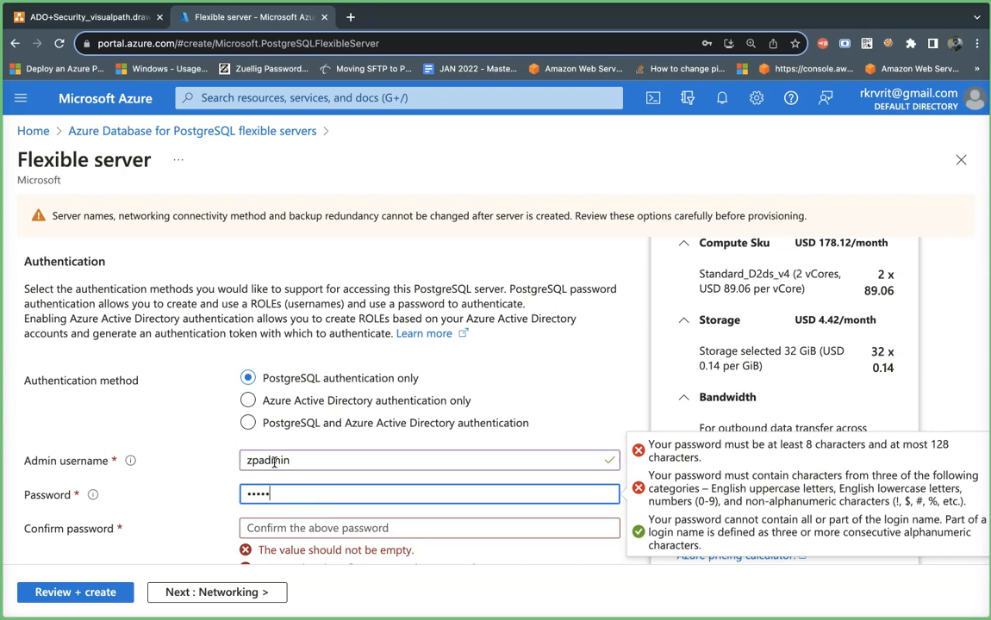
{"action": "type", "text": "•"}
{"action": "left_click", "coordinate": [278, 530]}
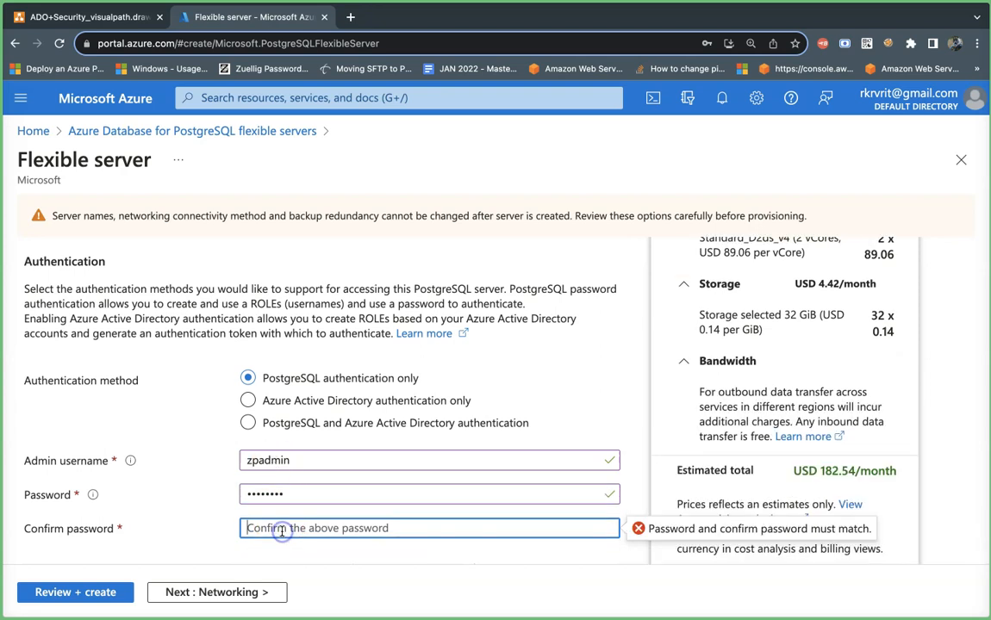
{"action": "type", "text": "••••••••"}
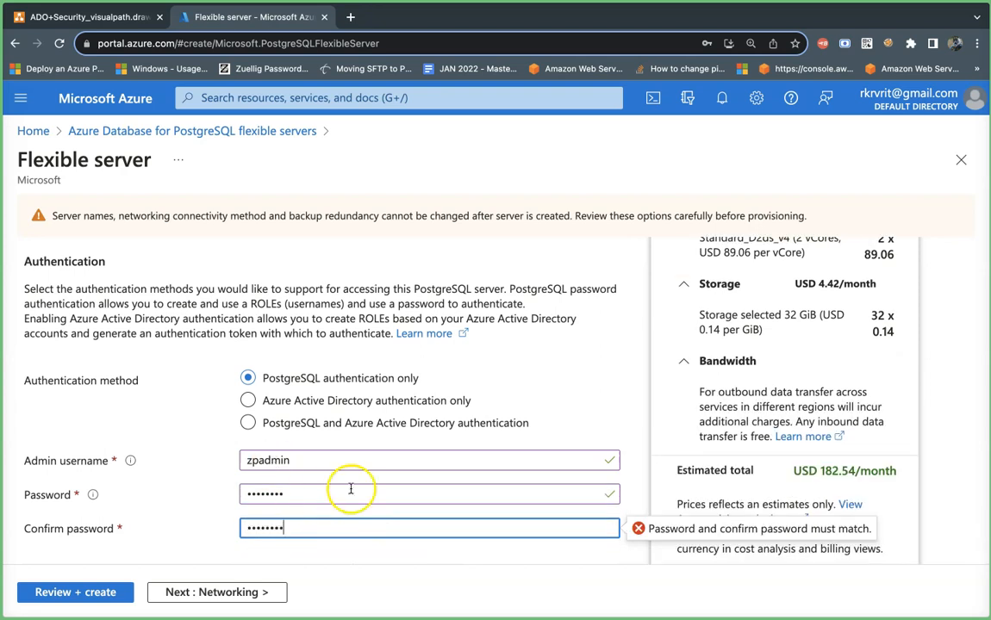
{"action": "scroll", "coordinate": [354, 490], "scroll_direction": "down", "scroll_amount": 1}
{"action": "left_click", "coordinate": [252, 592]}
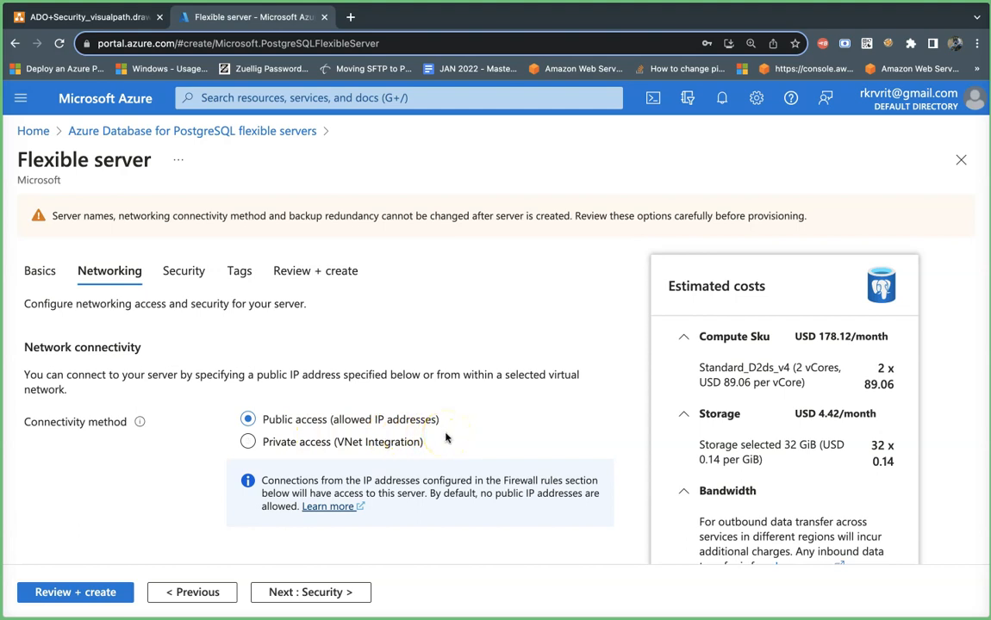
- Scroll the Networking settings, then bring up the ADO+Security_visualpath.drawio diagram
{"action": "scroll", "coordinate": [445, 437], "scroll_direction": "down", "scroll_amount": 1}
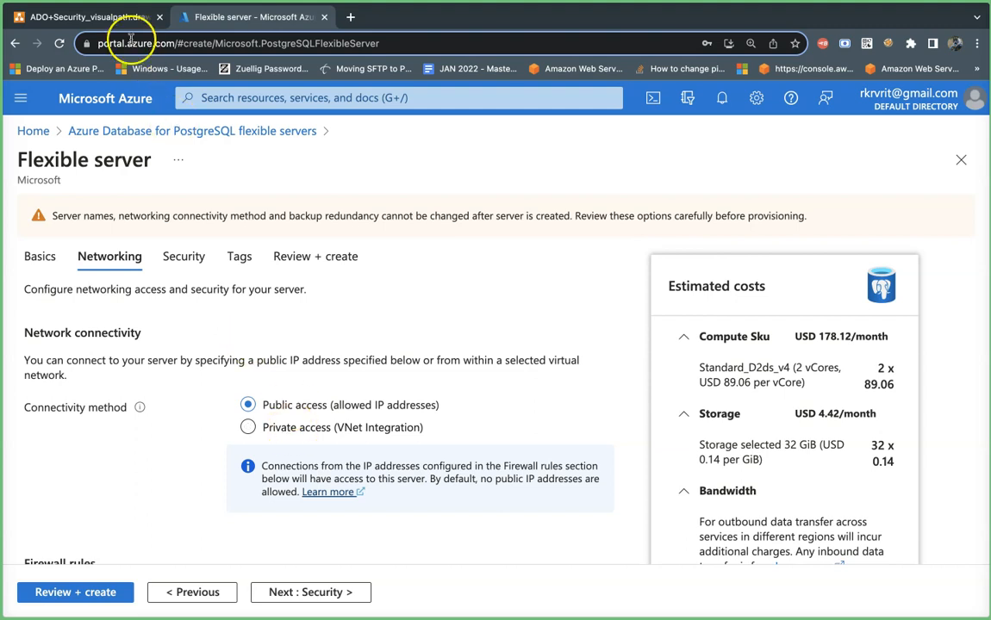
{"action": "left_click", "coordinate": [103, 17]}
{"action": "scroll", "coordinate": [445, 308], "scroll_direction": "up", "scroll_amount": 20}
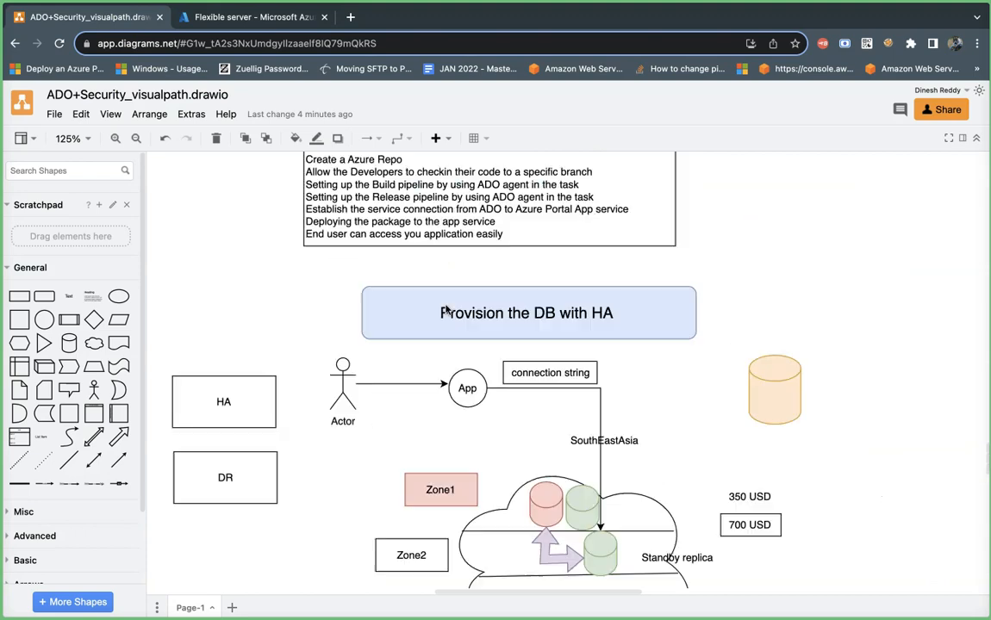
- Point out the DB cylinder and App Service in the Public DB diagram, then return to Azure
{"action": "scroll", "coordinate": [445, 309], "scroll_direction": "up", "scroll_amount": 20}
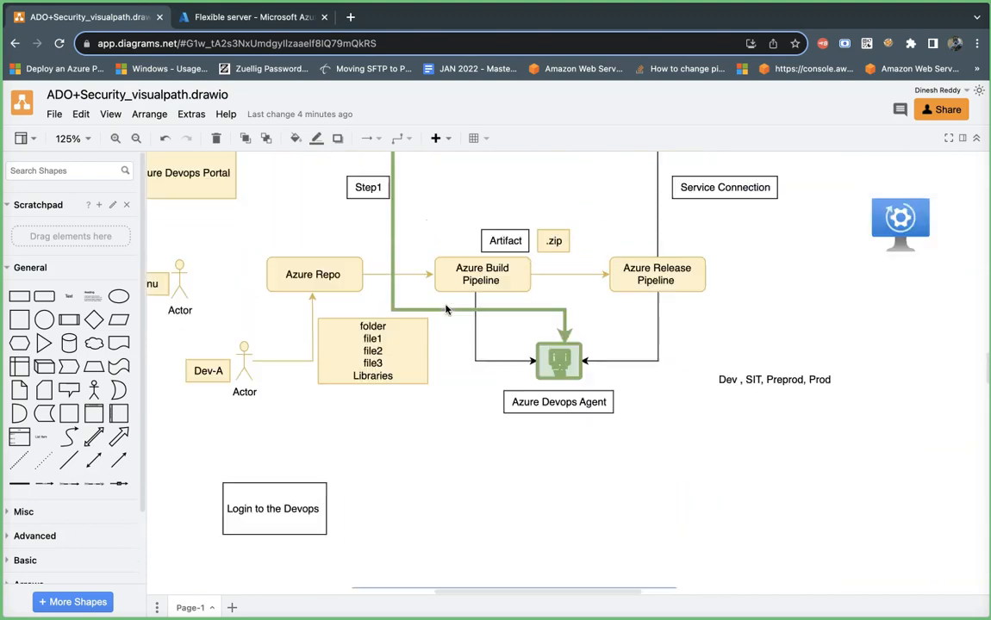
{"action": "scroll", "coordinate": [445, 308], "scroll_direction": "down", "scroll_amount": 1}
{"action": "scroll", "coordinate": [446, 309], "scroll_direction": "up", "scroll_amount": 1}
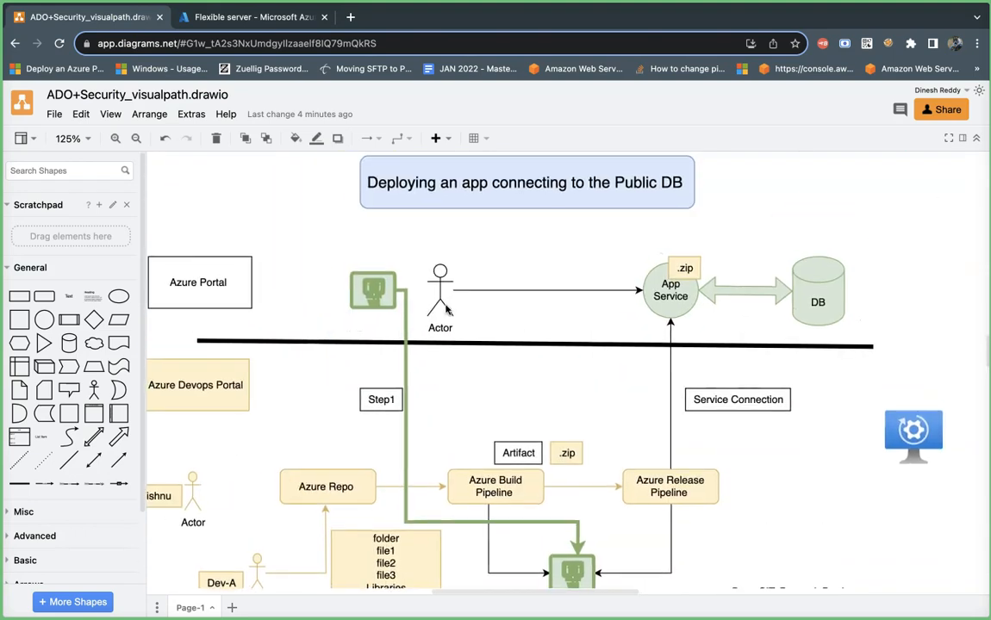
{"action": "left_click", "coordinate": [809, 286]}
{"action": "left_click", "coordinate": [667, 293]}
{"action": "left_click", "coordinate": [807, 295]}
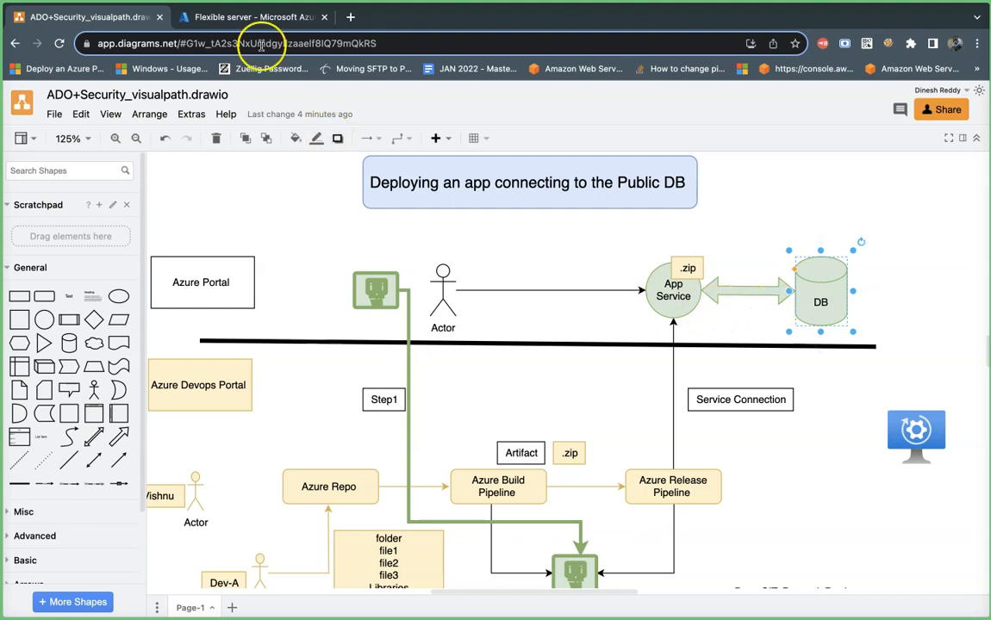
{"action": "left_click", "coordinate": [249, 18]}
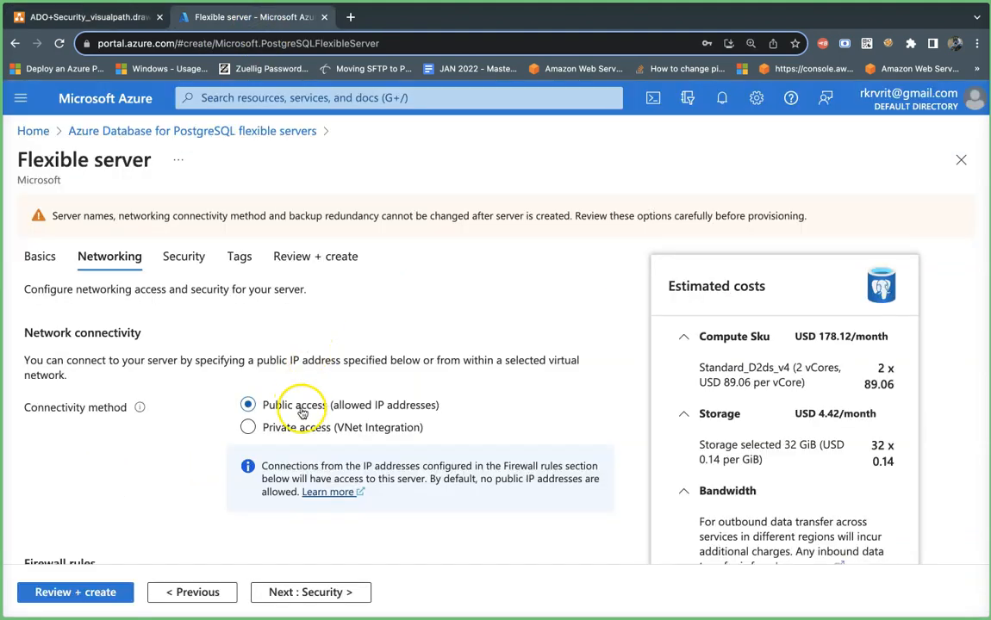
- Check the empty port 5432 firewall rules list, then switch back to draw.io
{"action": "scroll", "coordinate": [302, 413], "scroll_direction": "down", "scroll_amount": 5}
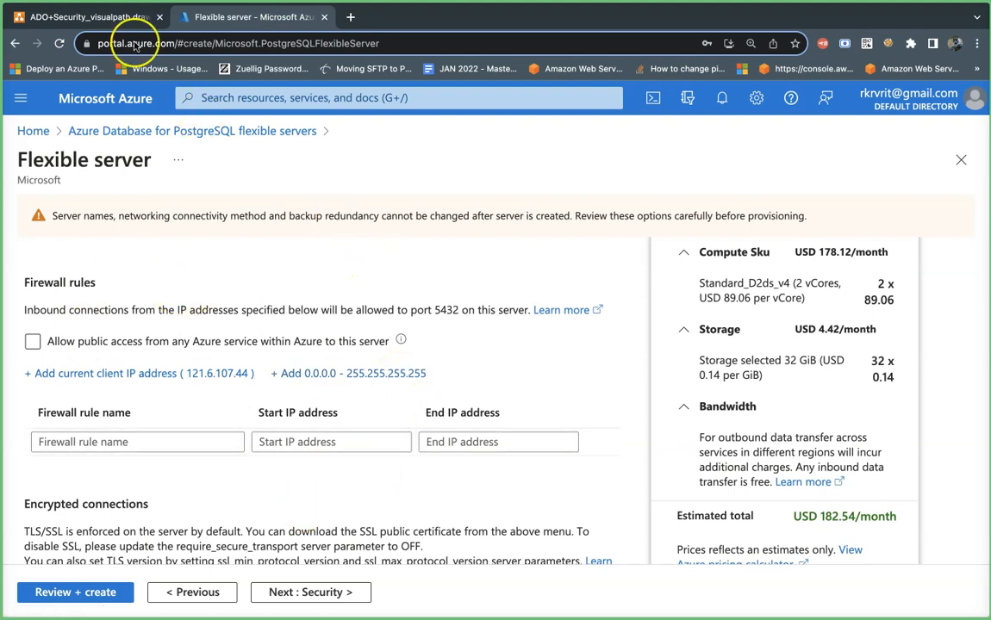
{"action": "left_click", "coordinate": [121, 19]}
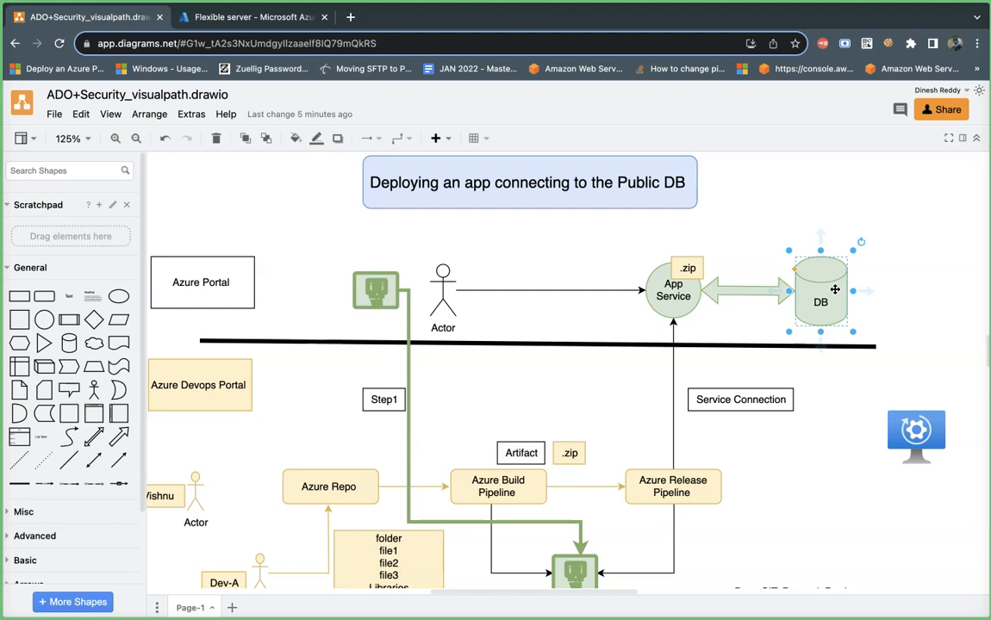
- Reselect the public DB cylinder in the deployment diagram, then open a new Chrome tab
{"action": "left_click", "coordinate": [818, 234]}
{"action": "left_click", "coordinate": [812, 288]}
{"action": "left_click", "coordinate": [817, 301]}
{"action": "left_click", "coordinate": [819, 294]}
{"action": "left_click", "coordinate": [351, 17]}
- Search Google for 'myip' and 'ipchicken', then open IP Chicken to see the public IP
{"action": "type", "text": "m"}
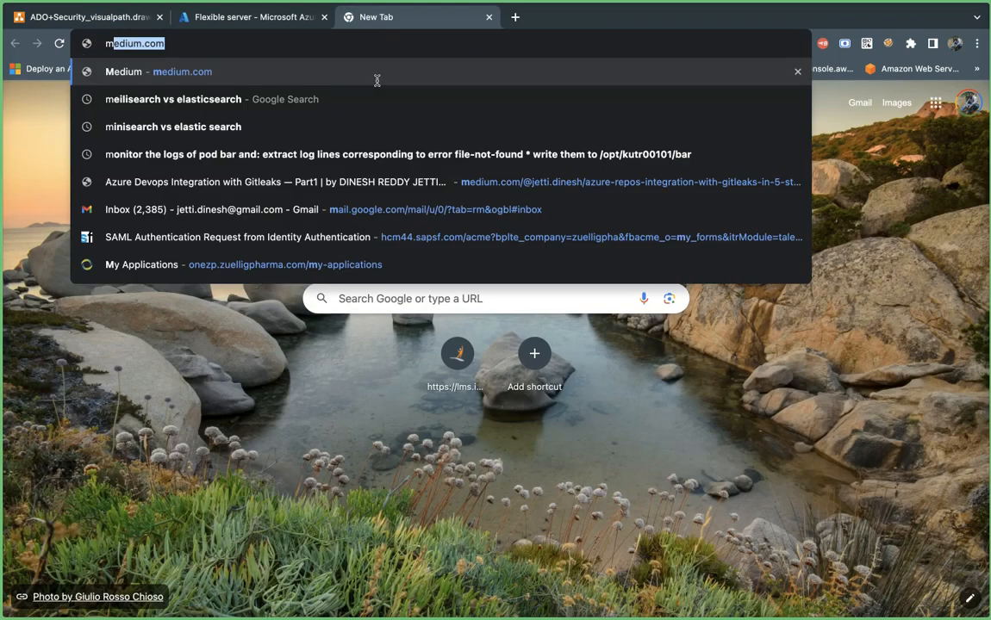
{"action": "type", "text": "yip"}
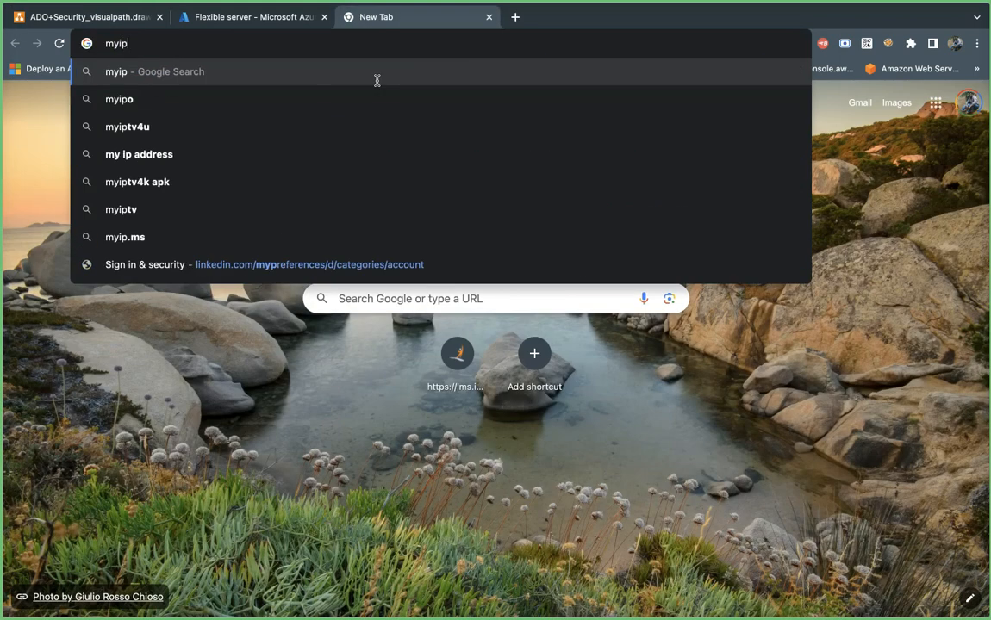
{"action": "left_click", "coordinate": [210, 101]}
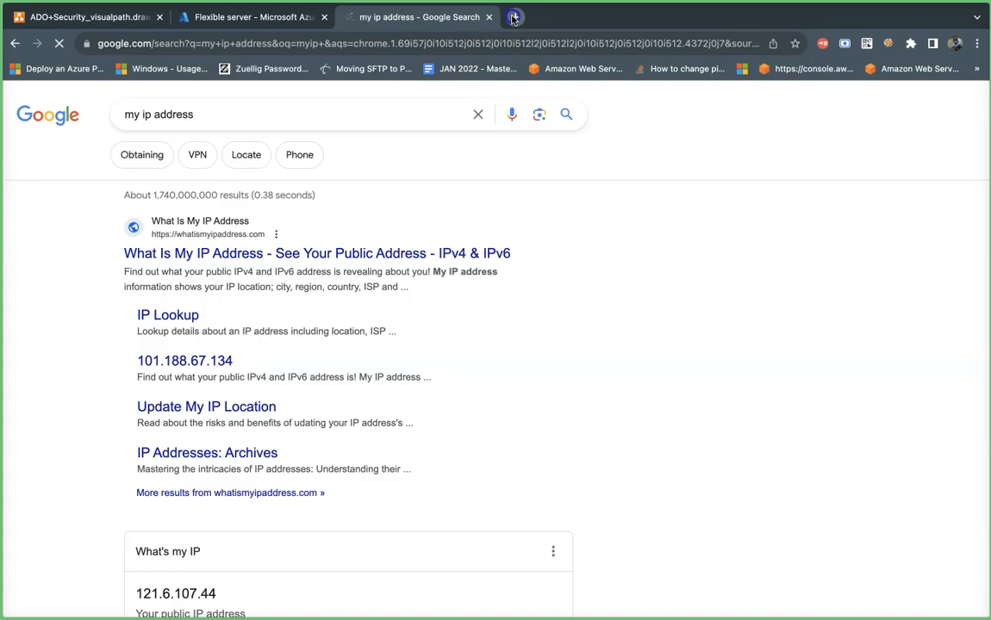
{"action": "left_click", "coordinate": [514, 17]}
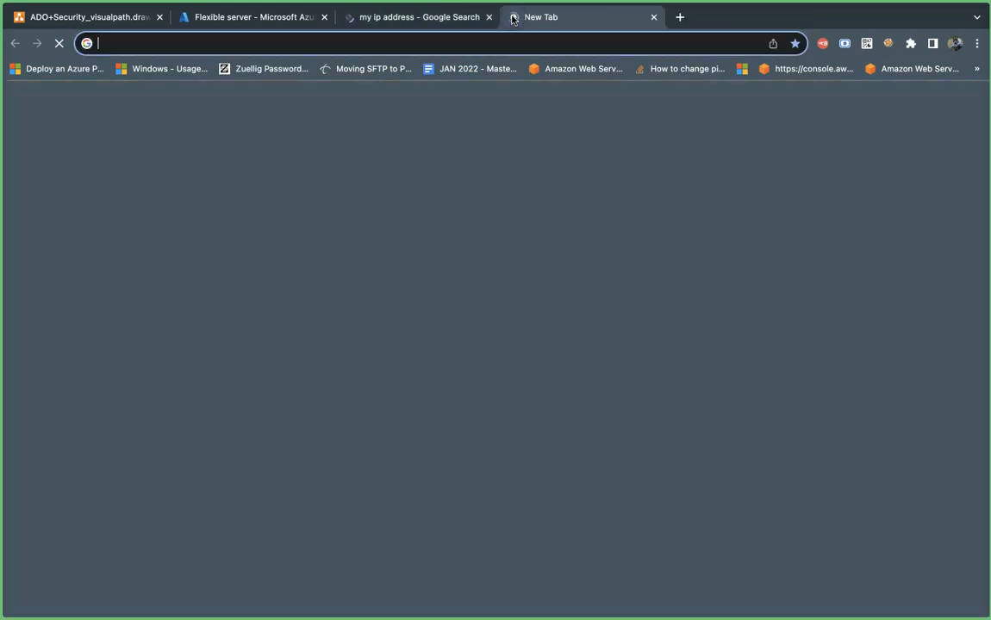
{"action": "type", "text": "ipc"}
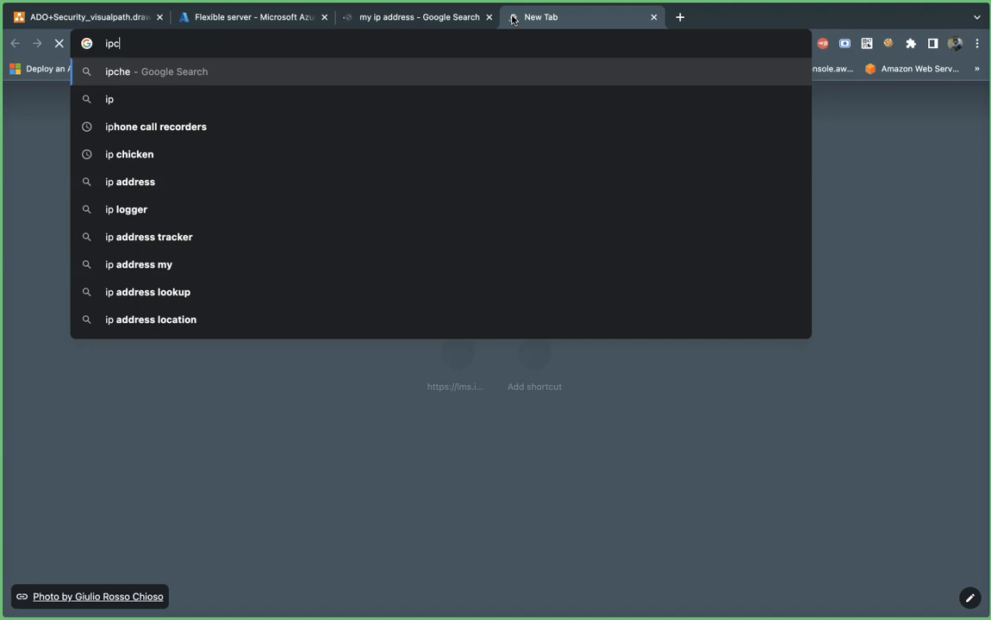
{"action": "type", "text": "hec"}
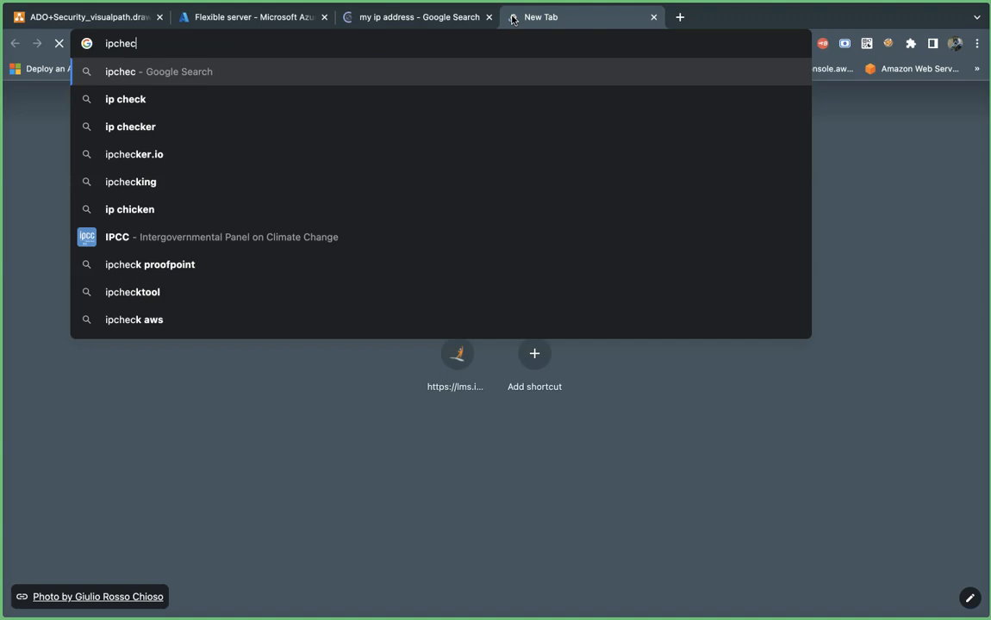
{"action": "key", "text": "BackSpace"}
{"action": "key", "text": "BackSpace"}
{"action": "type", "text": "i"}
{"action": "type", "text": "cken"}
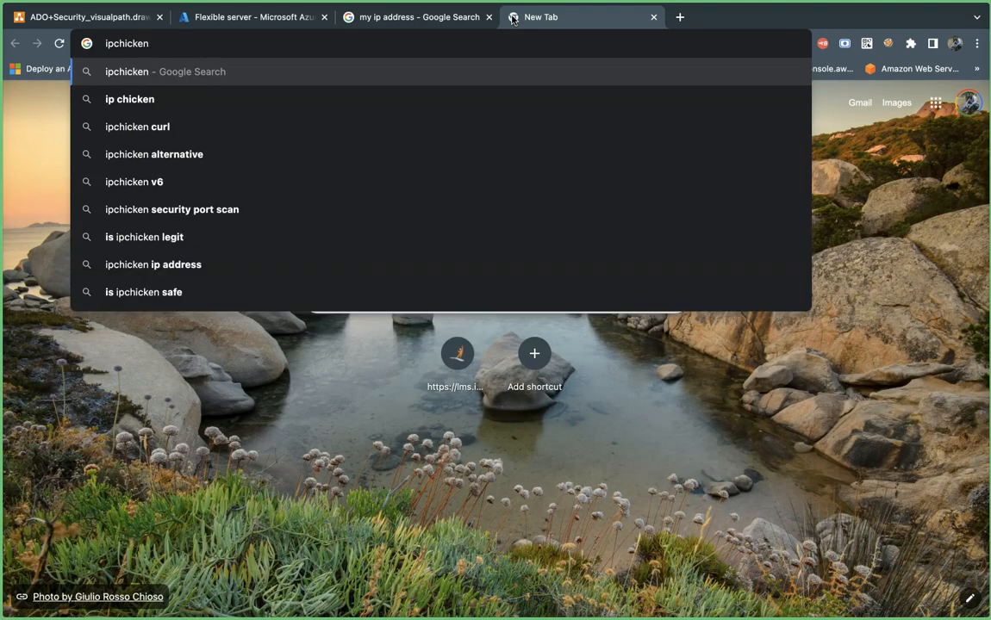
{"action": "key", "text": "Return"}
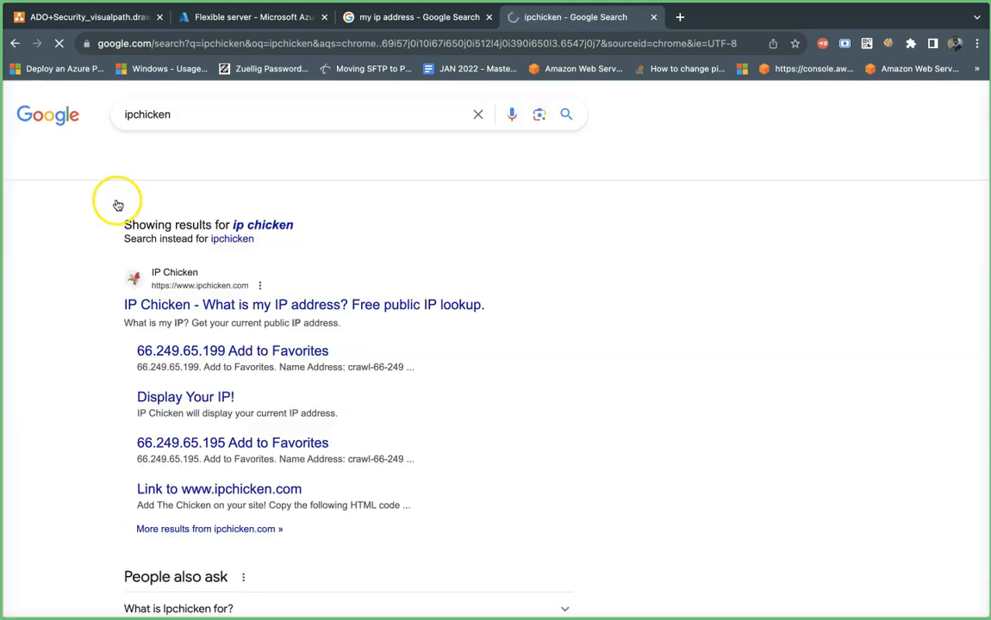
{"action": "left_click", "coordinate": [255, 308]}
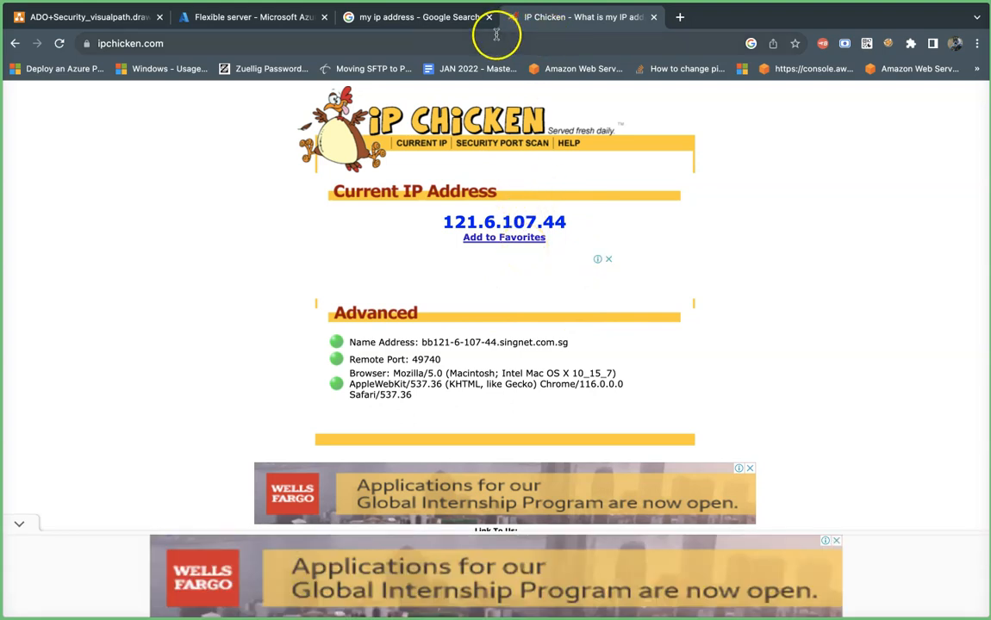
- Confirm public IP 121.6.107.44 on whatismyipaddress.com, then return to the Azure firewall rules form
{"action": "mouse_move", "coordinate": [486, 3]}
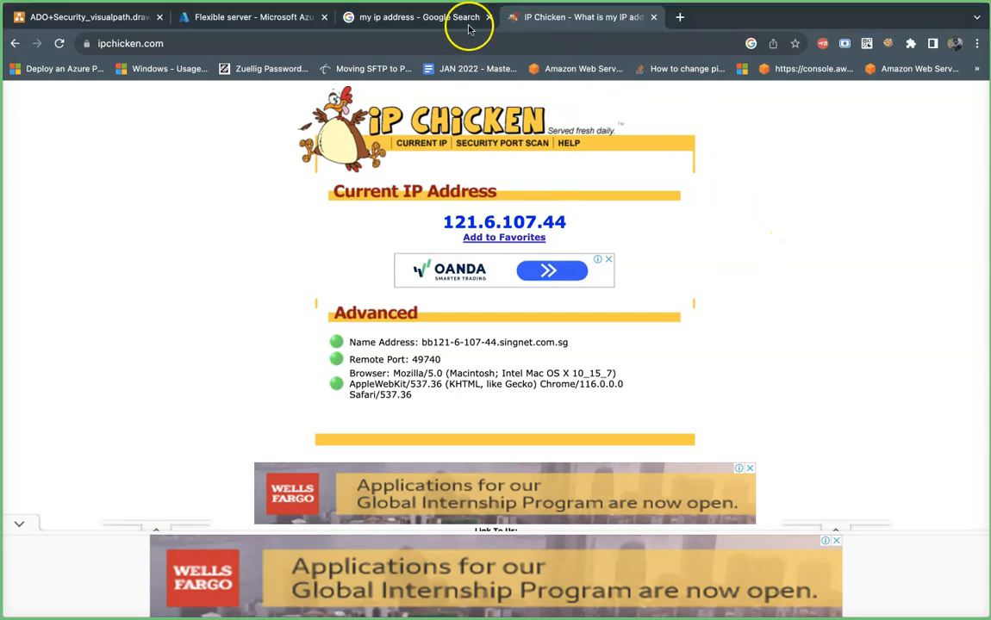
{"action": "left_click", "coordinate": [420, 17]}
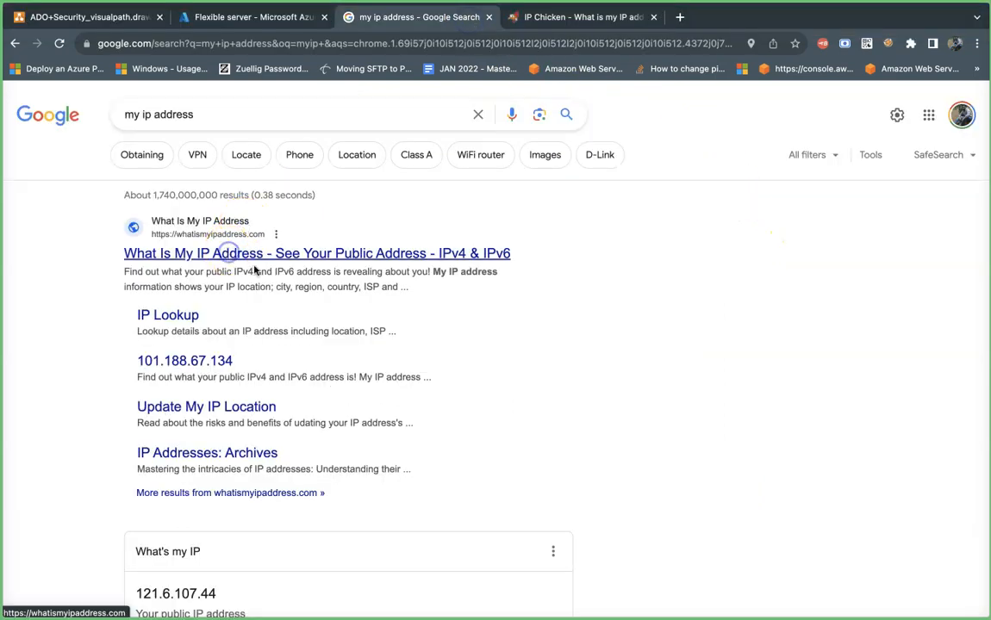
{"action": "left_click", "coordinate": [223, 253]}
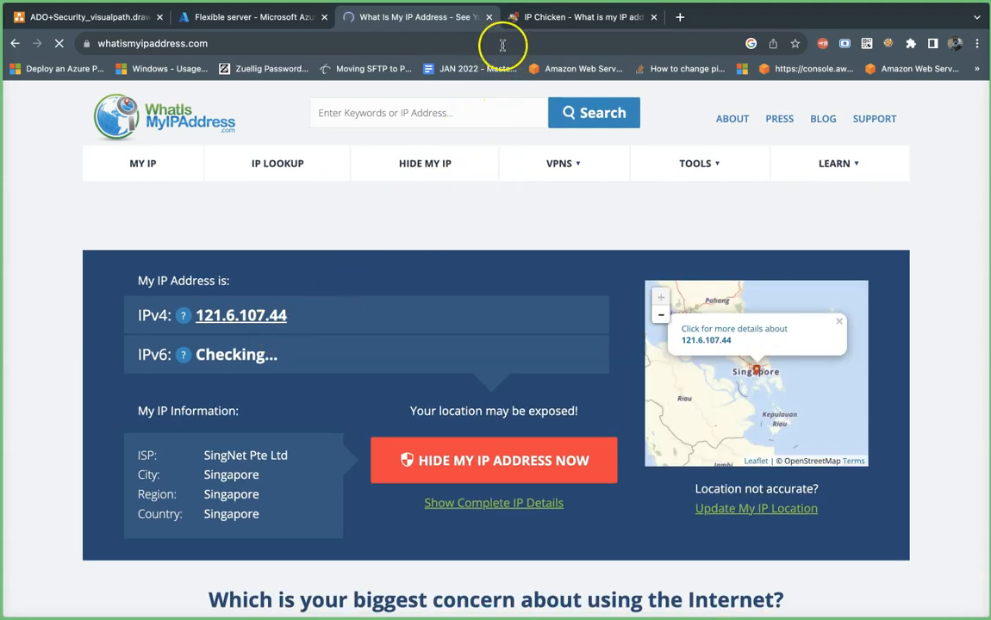
{"action": "left_click", "coordinate": [277, 18]}
{"action": "scroll", "coordinate": [226, 380], "scroll_direction": "down", "scroll_amount": 1}
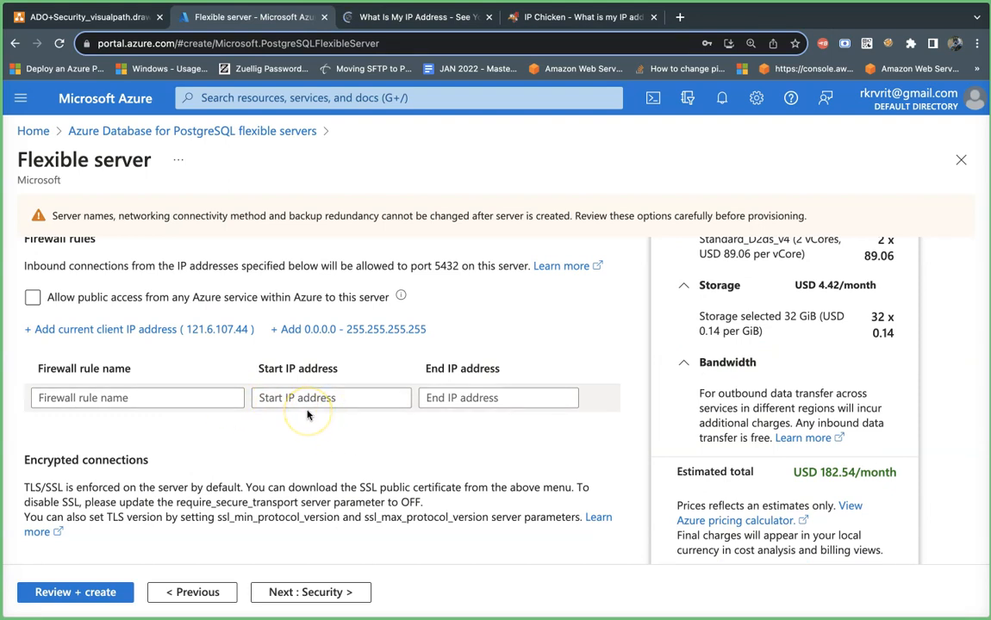
- Close the What Is My IP Address and IP Chicken tabs and advance to Security with no firewall rules
{"action": "mouse_move", "coordinate": [489, 23]}
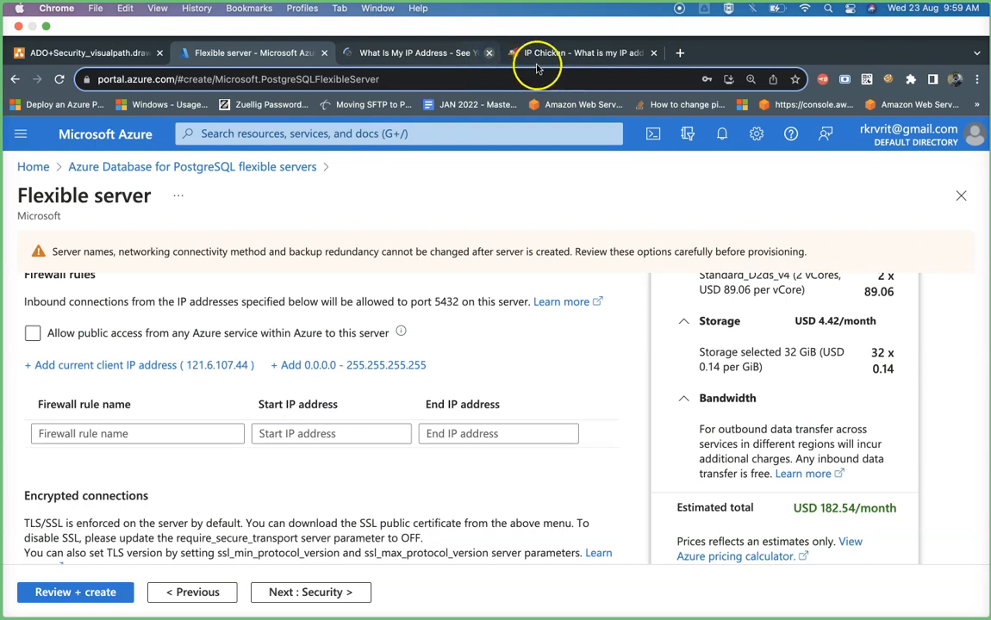
{"action": "left_click", "coordinate": [489, 54]}
{"action": "left_click", "coordinate": [490, 54]}
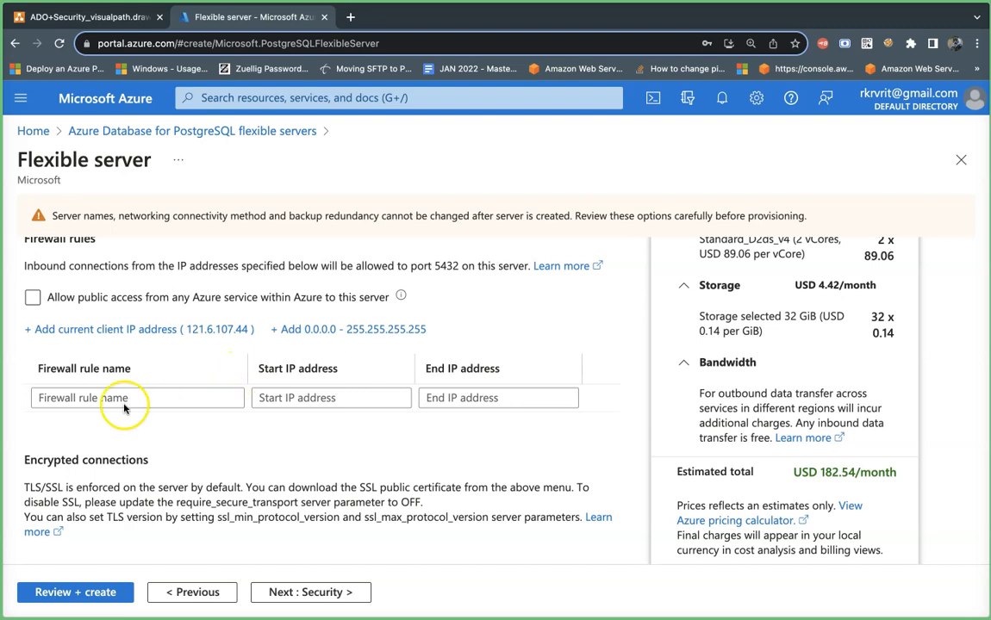
{"action": "scroll", "coordinate": [126, 393], "scroll_direction": "up", "scroll_amount": 1}
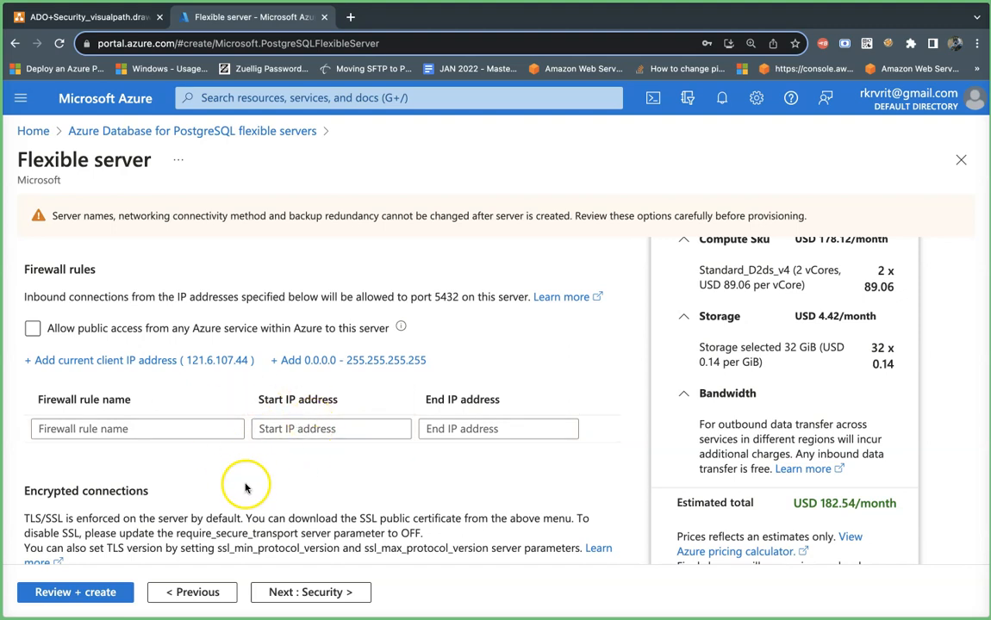
{"action": "left_click", "coordinate": [278, 591]}
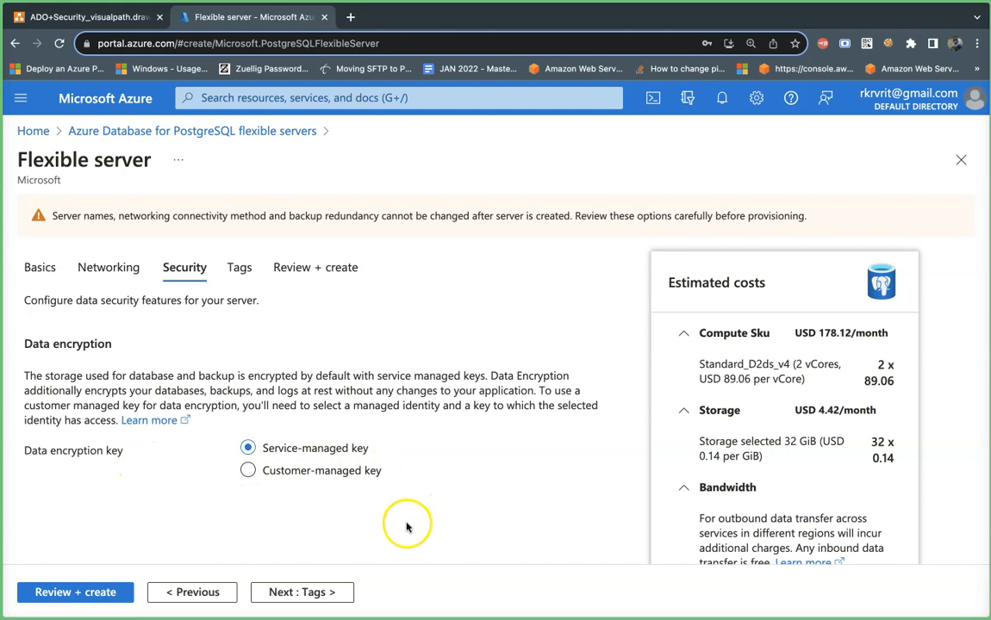
- On the Tags tab, choose 'project' from the suggested tag names
{"action": "left_click", "coordinate": [324, 592]}
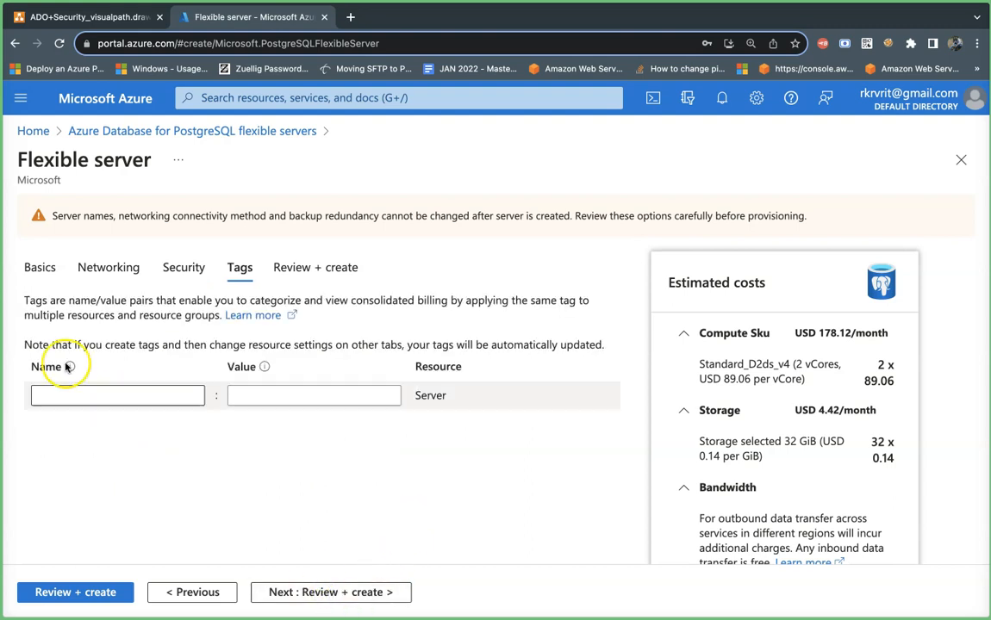
{"action": "left_click", "coordinate": [59, 399]}
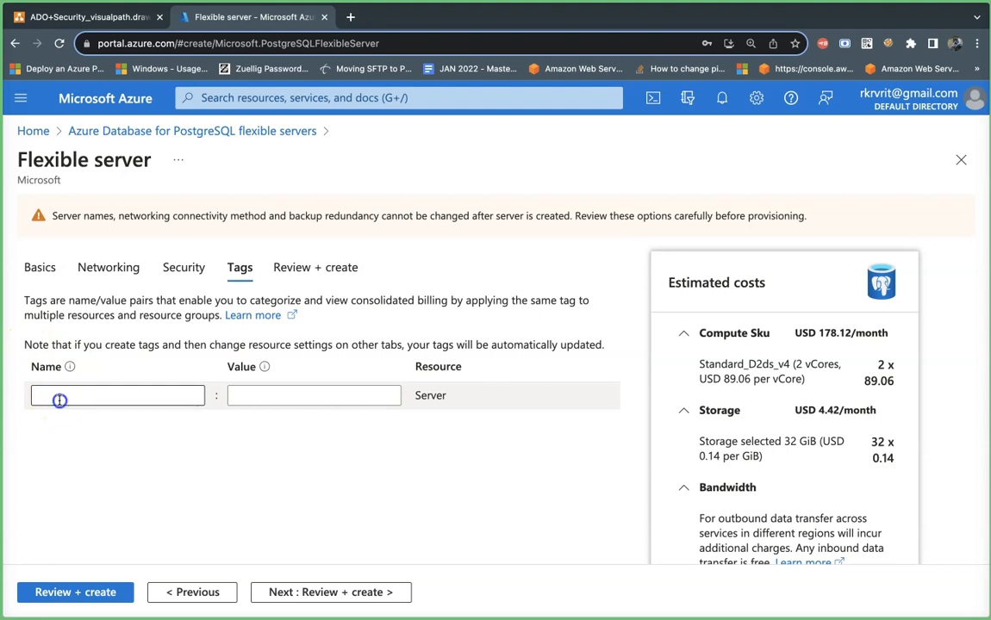
{"action": "left_click", "coordinate": [60, 399]}
{"action": "type", "text": "A"}
{"action": "key", "text": "BackSpace"}
{"action": "type", "text": "owner"}
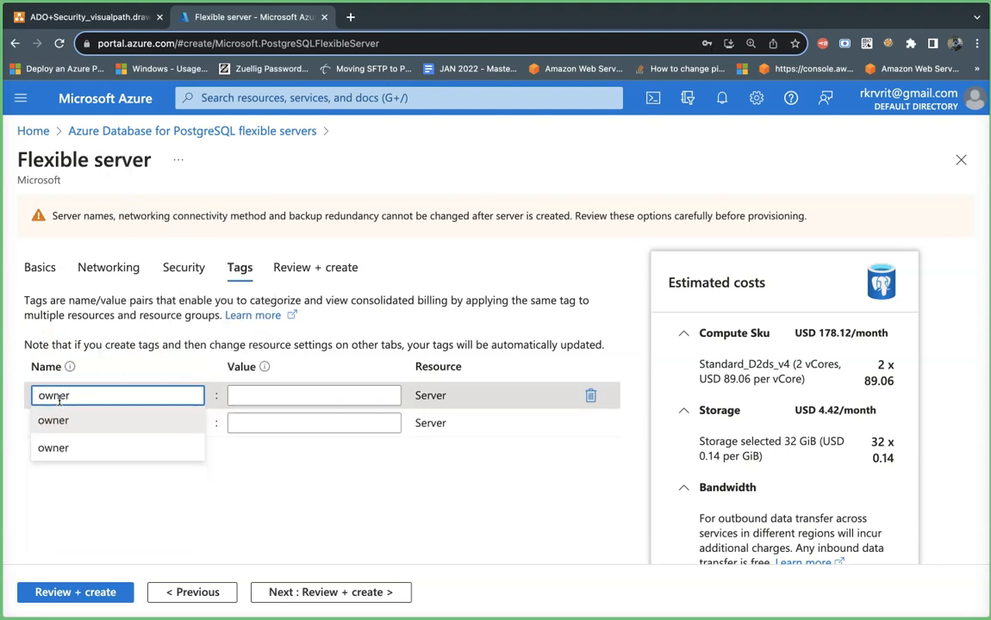
{"action": "left_click", "coordinate": [265, 439]}
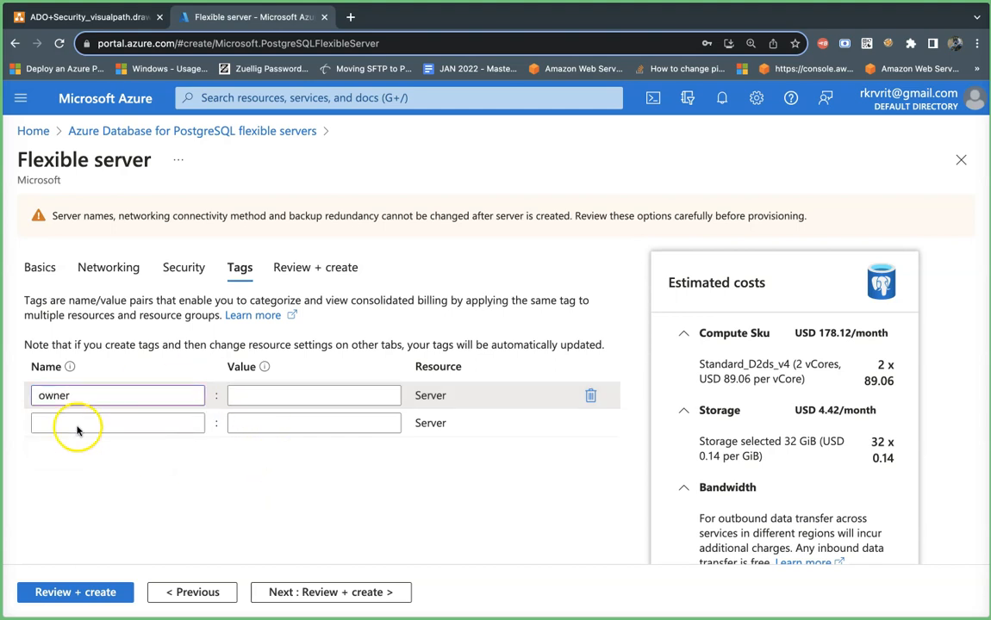
{"action": "left_click", "coordinate": [104, 401]}
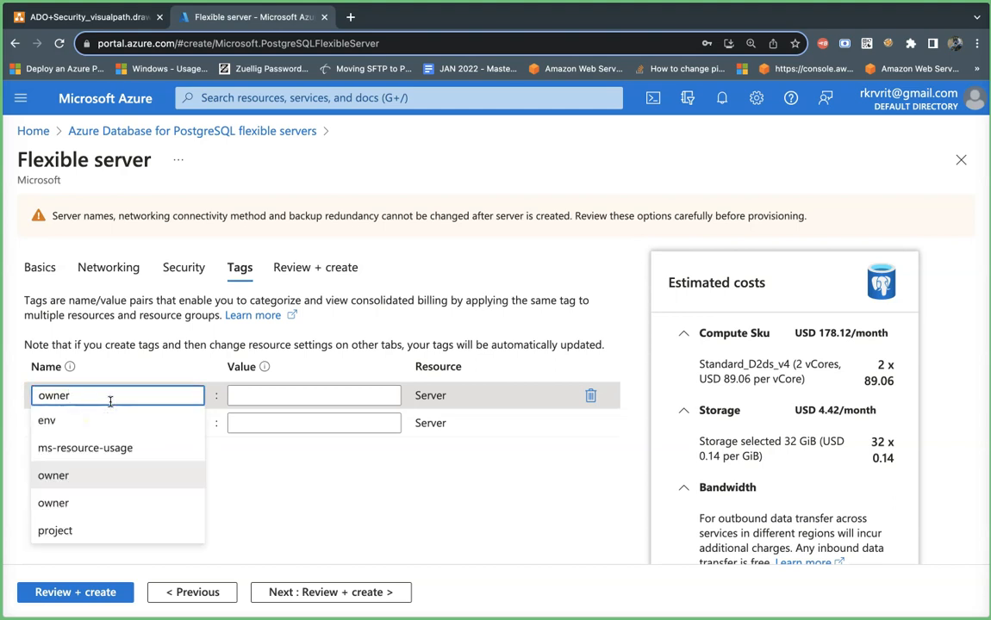
{"action": "left_click", "coordinate": [107, 532]}
- Set the tag value to 'Tracker' and bring up the Review + create summary
{"action": "left_click", "coordinate": [299, 396]}
{"action": "left_click", "coordinate": [258, 421]}
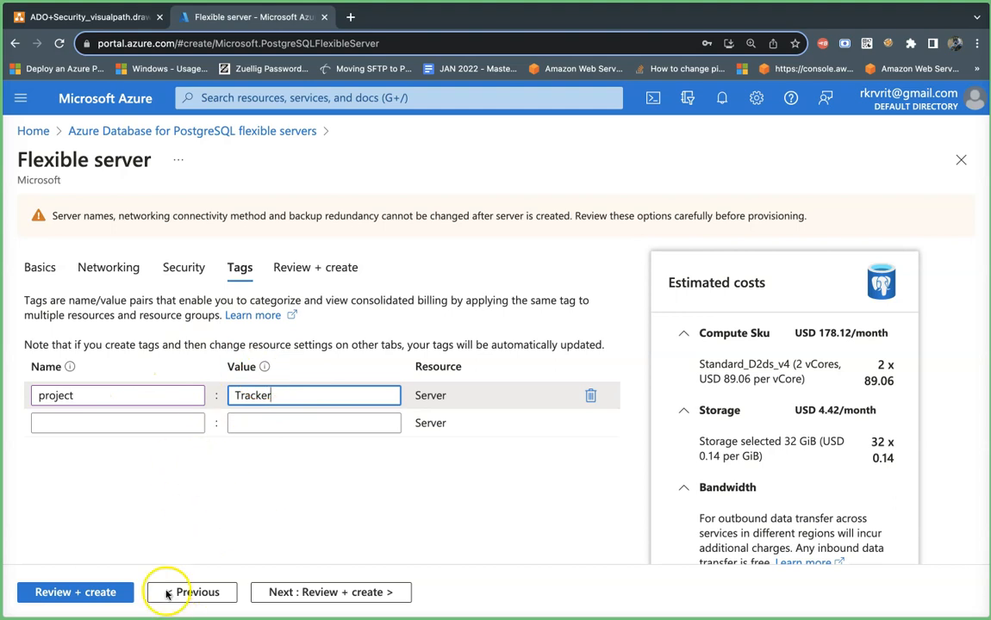
{"action": "mouse_move", "coordinate": [161, 602]}
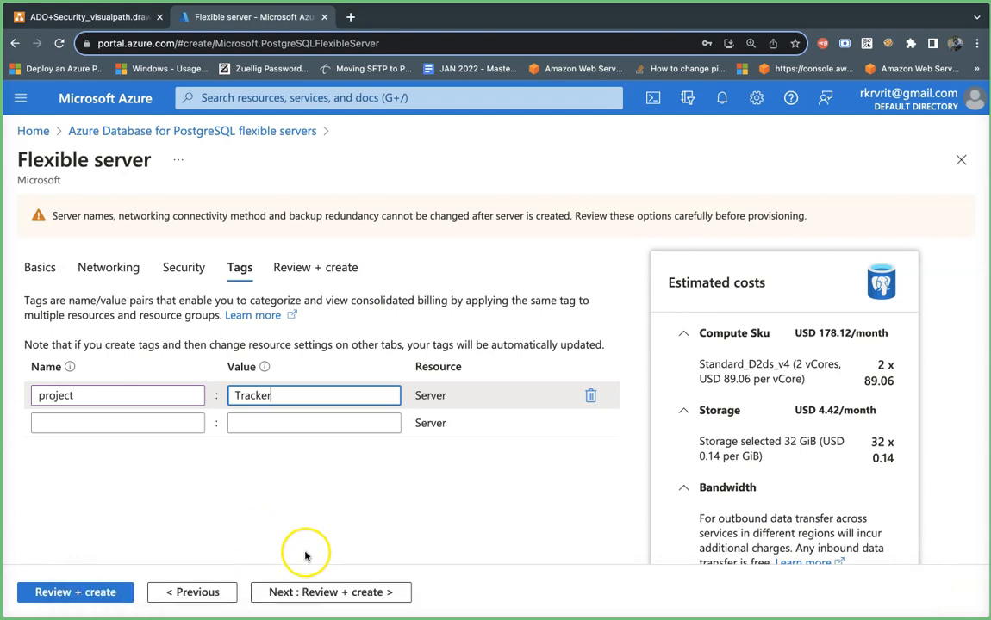
{"action": "left_click", "coordinate": [317, 592]}
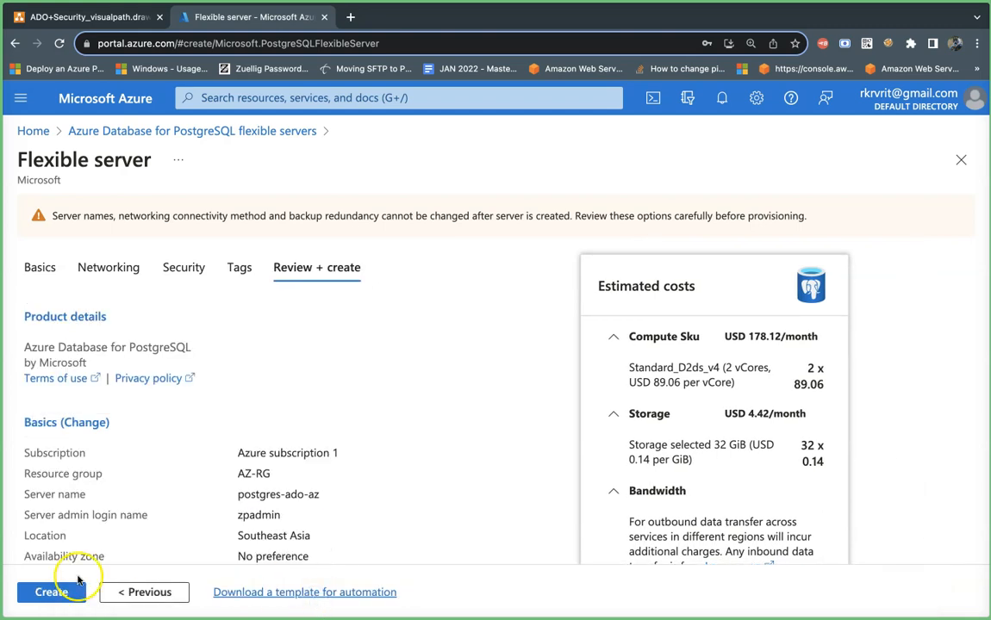
- Create the PostgreSQL server, choosing 'Create server without firewall rules' in the IP address prompt
{"action": "left_click", "coordinate": [47, 592]}
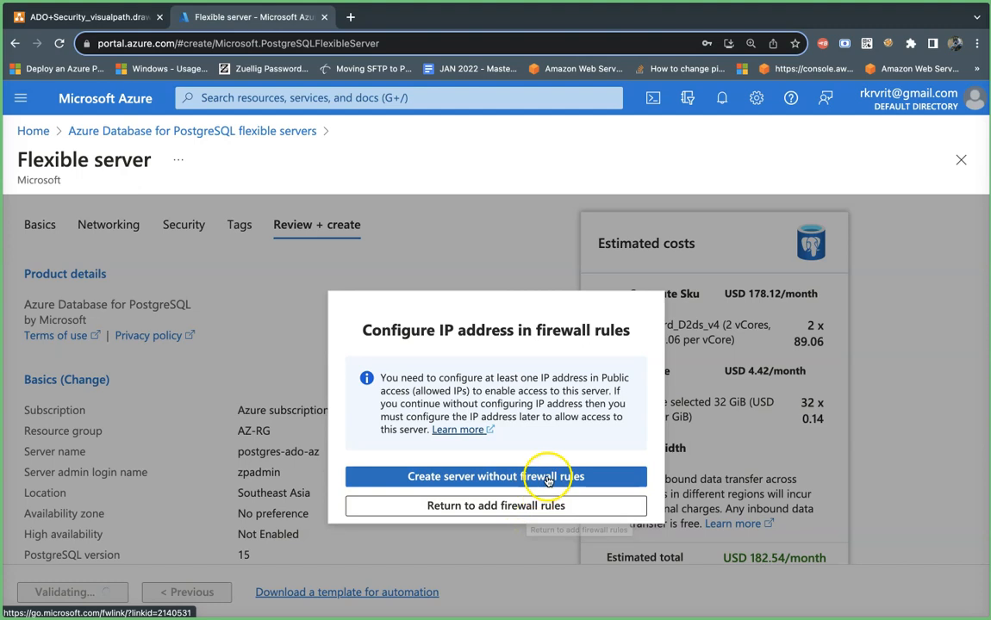
{"action": "left_click", "coordinate": [493, 475]}
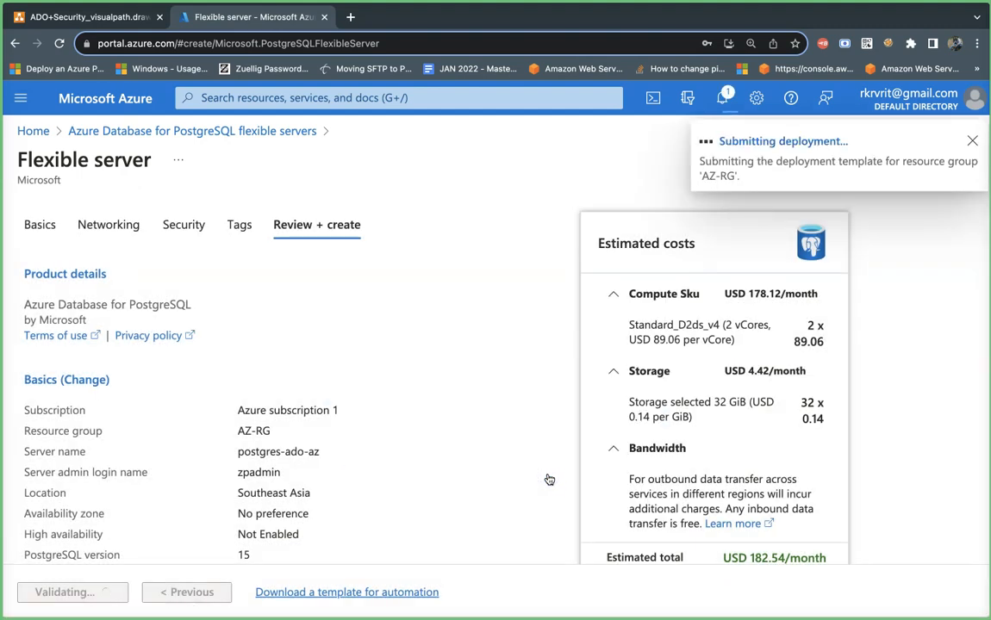